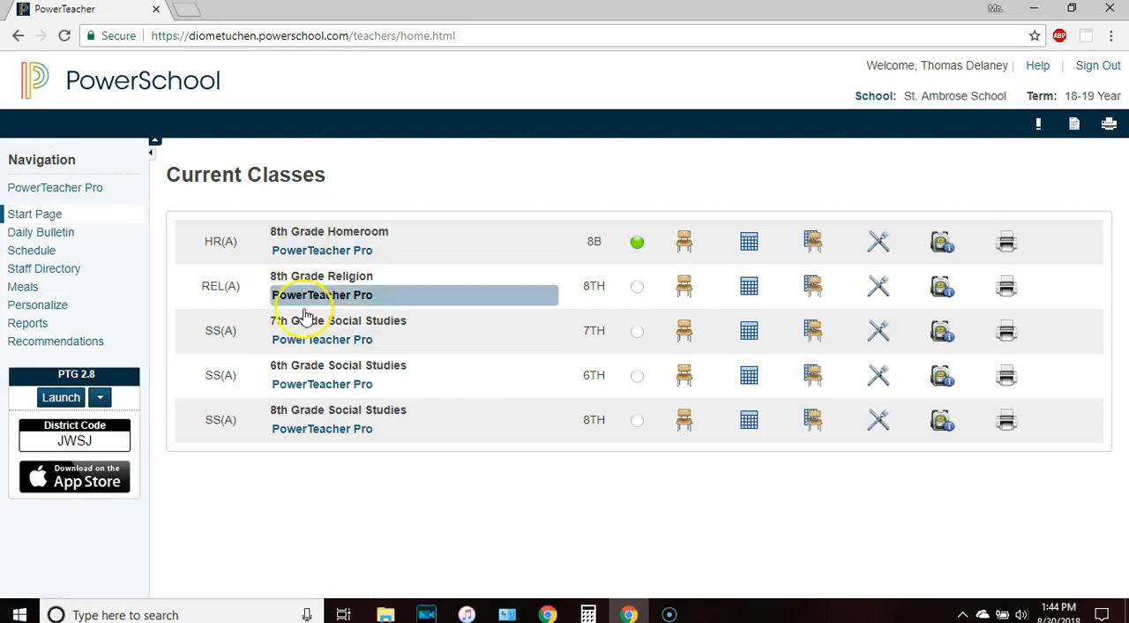
# Open PowerTeacher Pro from the 8th Grade Homeroom class and switch to the 6th Grade Social Studies class
pyautogui.click(304, 256)
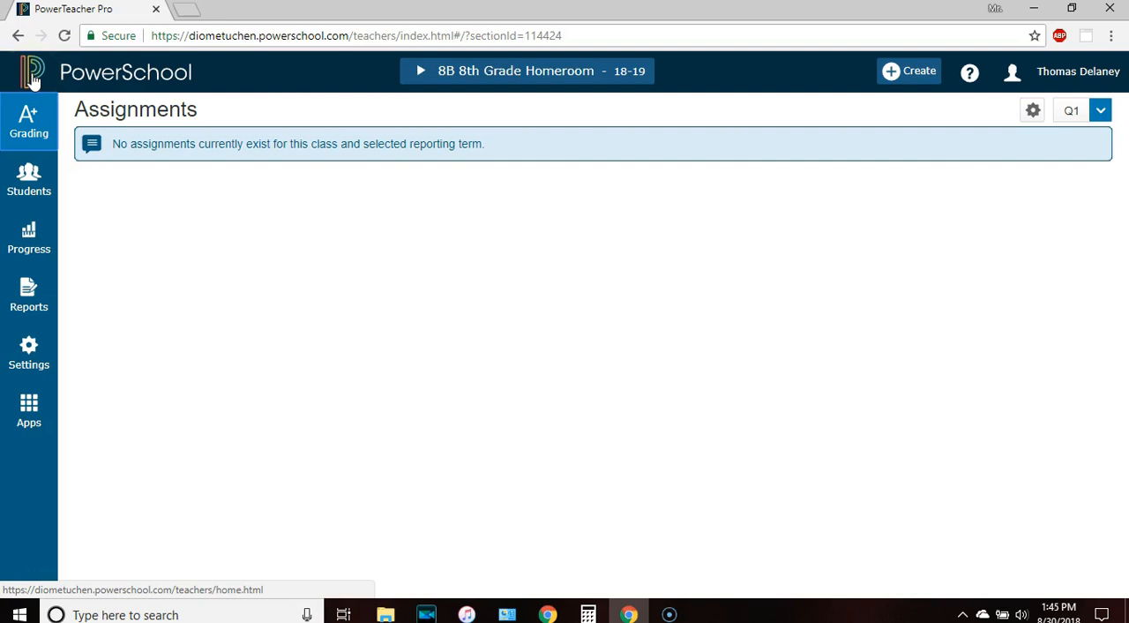
pyautogui.click(584, 82)
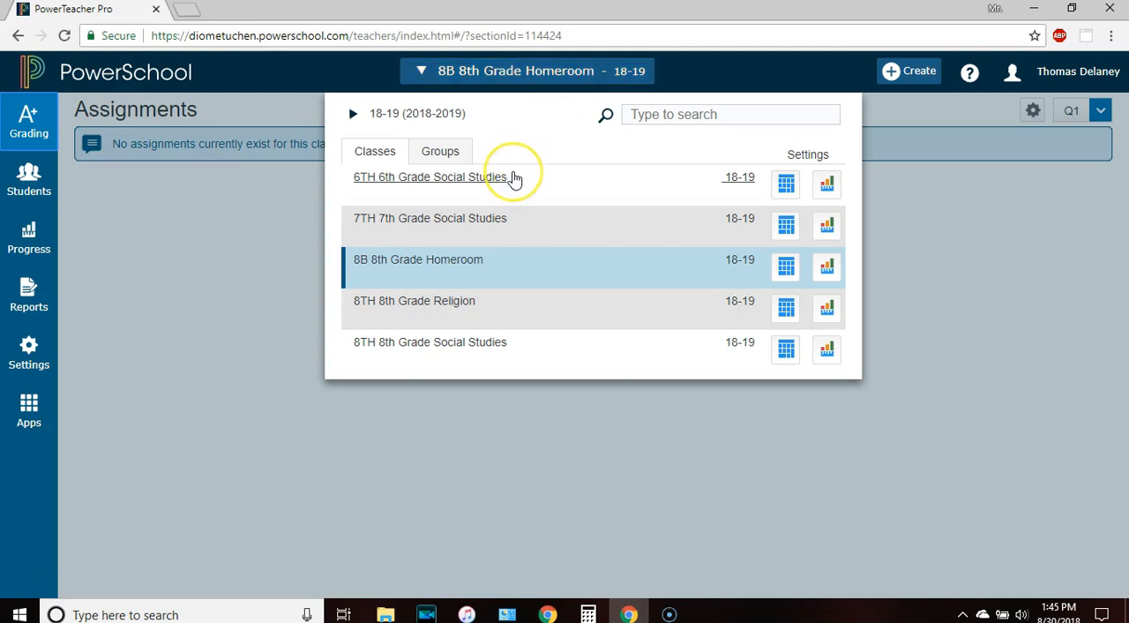
pyautogui.click(446, 184)
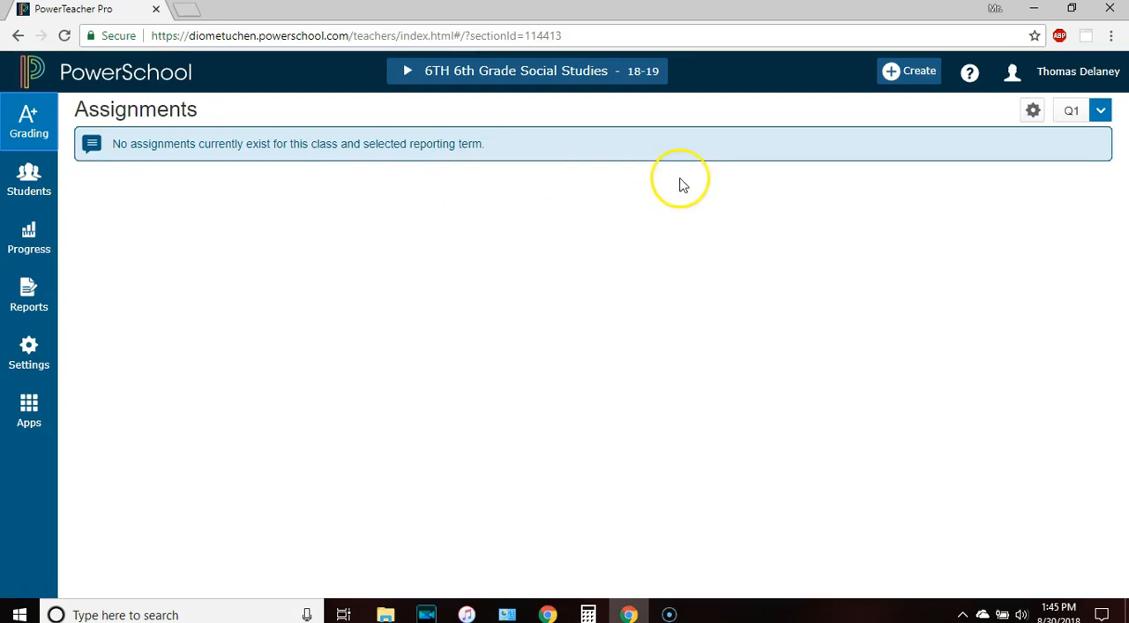
pyautogui.click(911, 71)
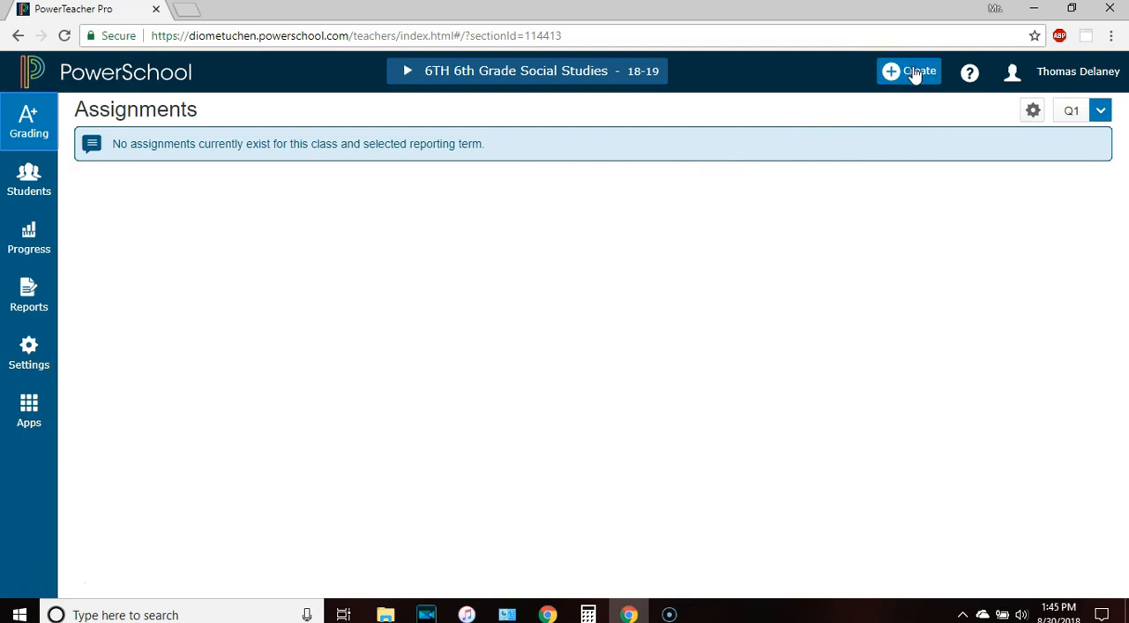
pyautogui.click(915, 75)
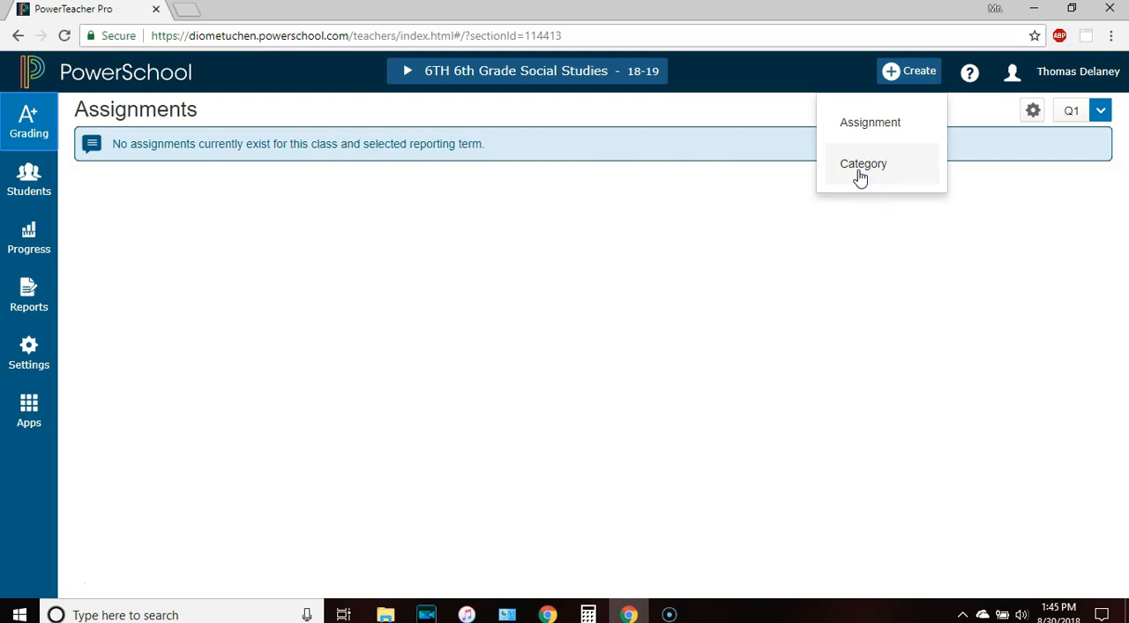
pyautogui.click(996, 254)
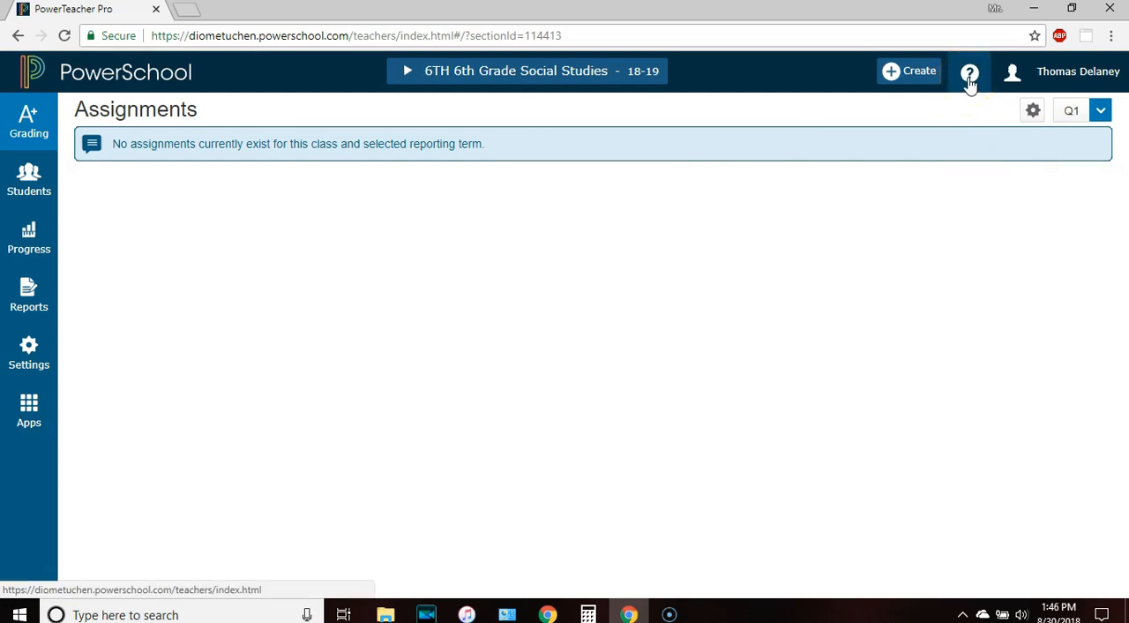
pyautogui.click(1037, 77)
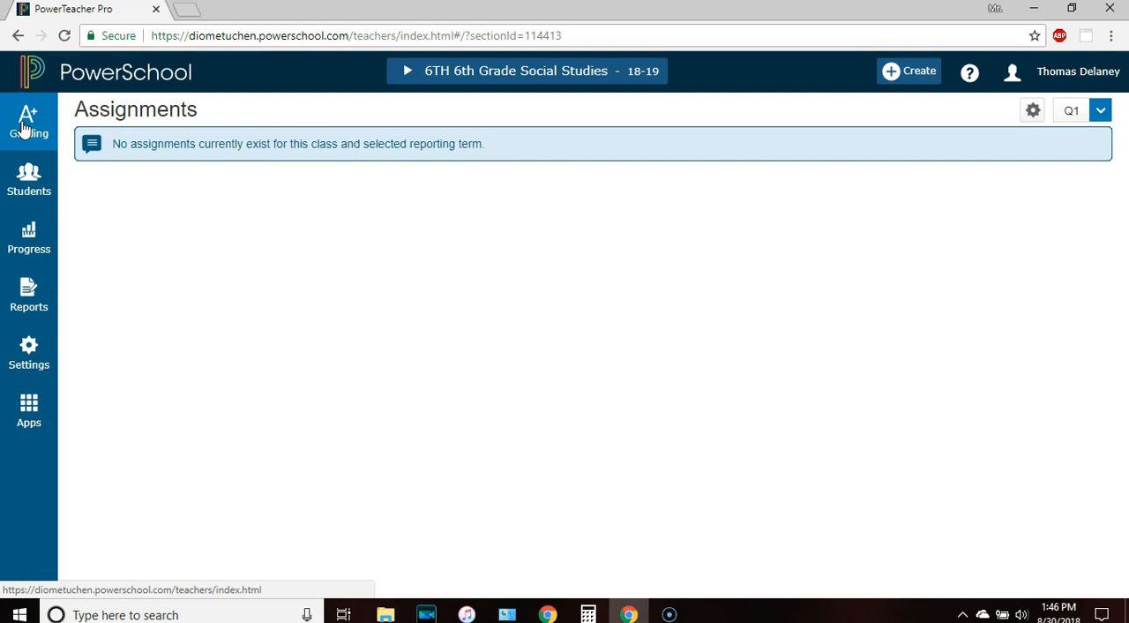
# View the first listed student's assignments, demographics and traditional quick lookup in 6th Grade Social Studies
pyautogui.click(26, 169)
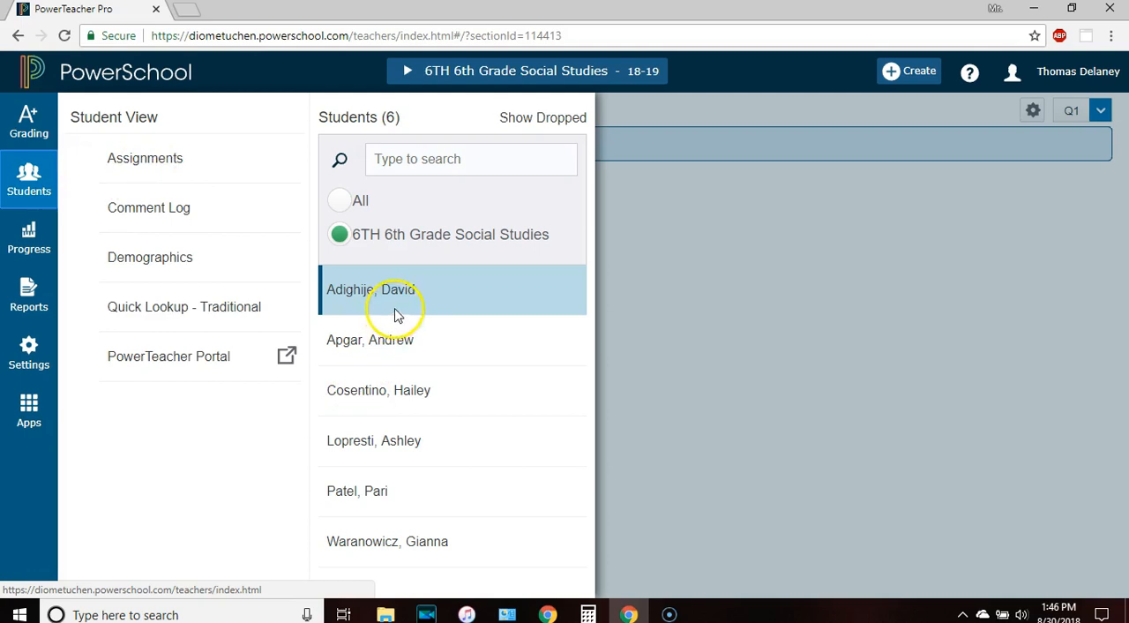
pyautogui.click(147, 157)
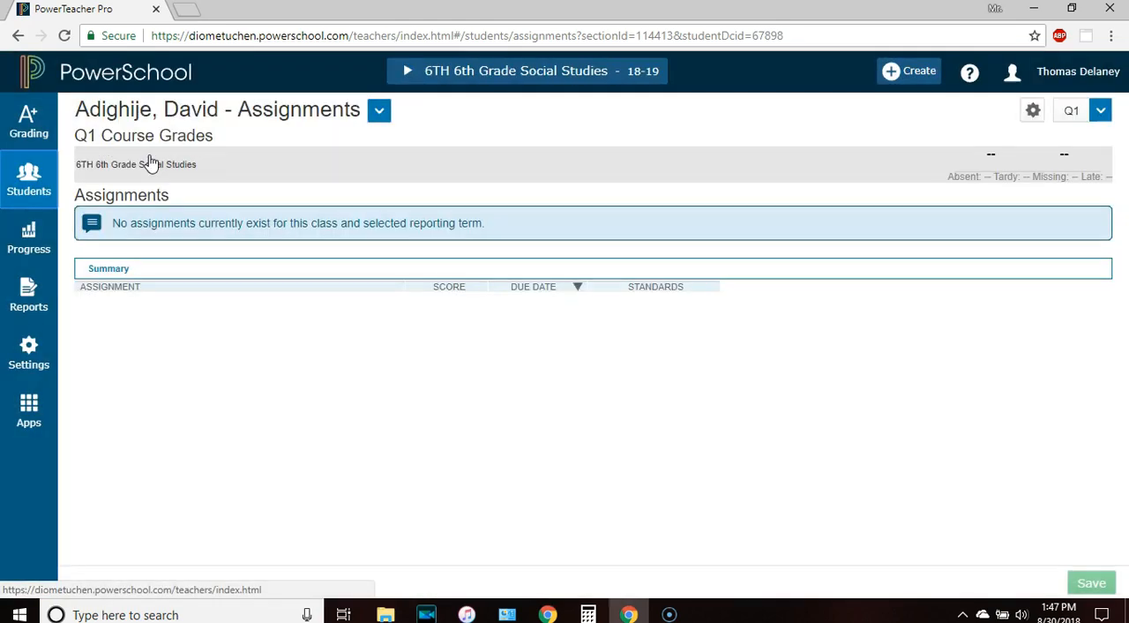
pyautogui.click(31, 177)
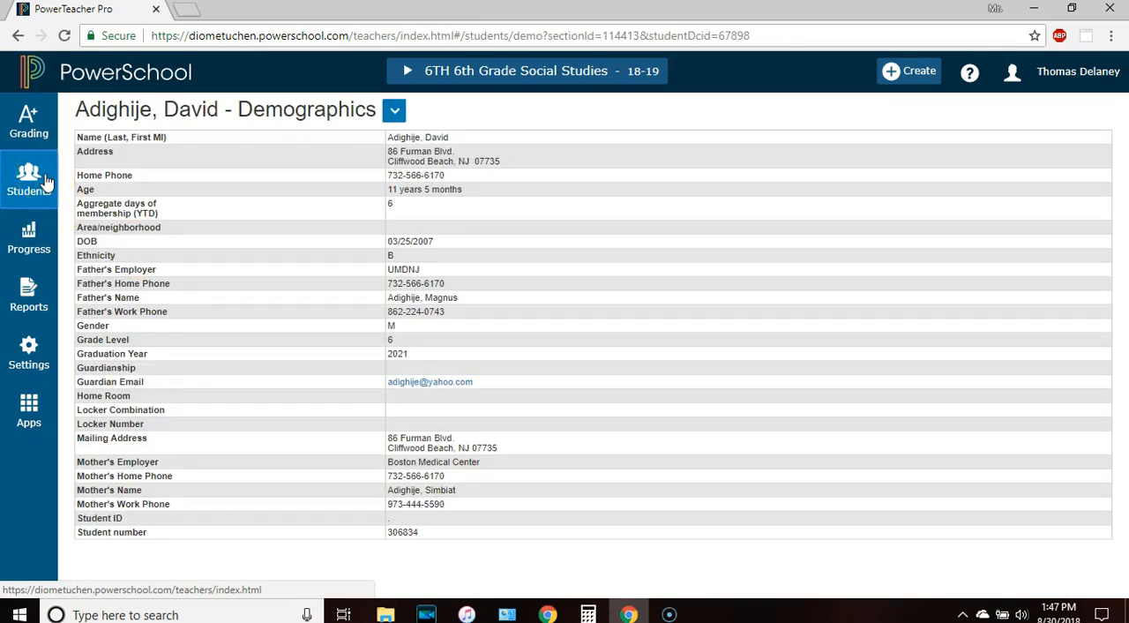
pyautogui.click(48, 181)
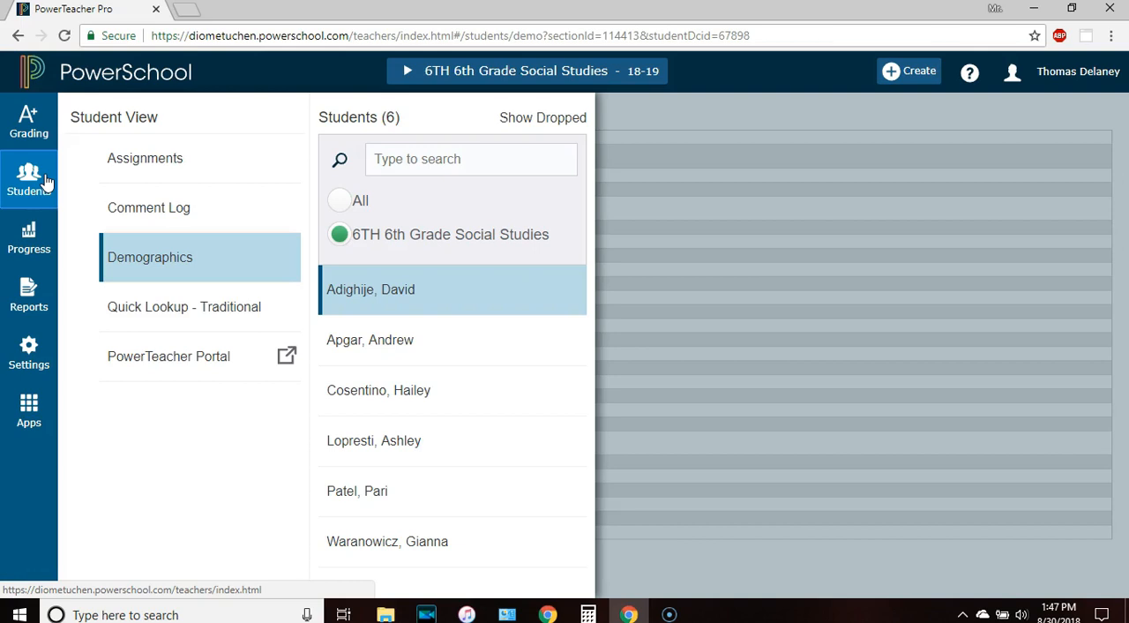
pyautogui.click(173, 316)
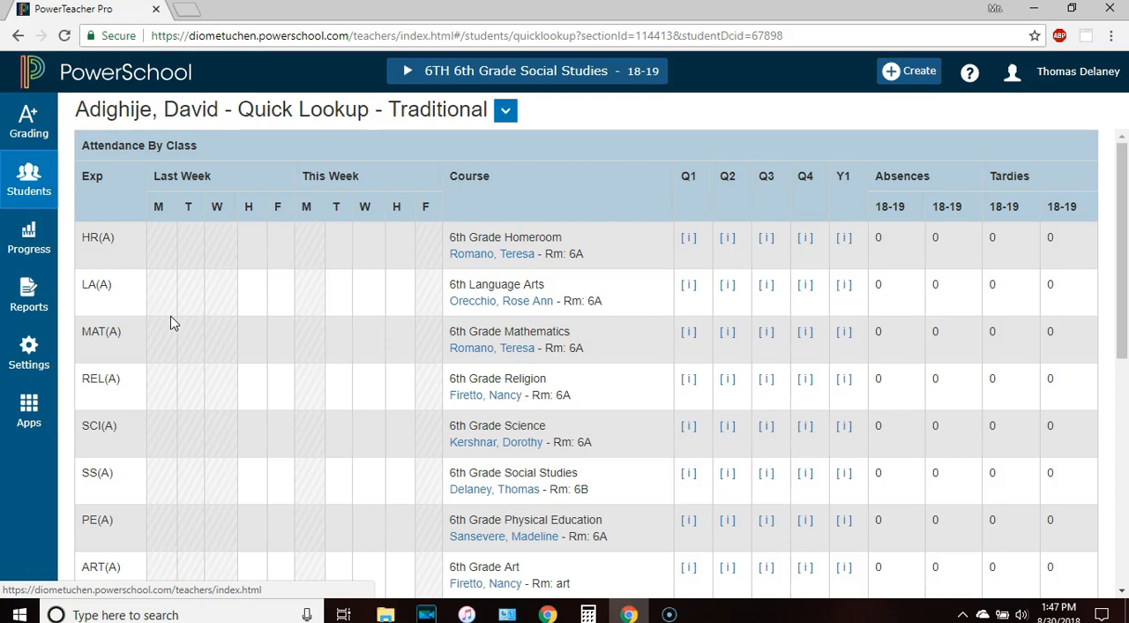
pyautogui.click(31, 185)
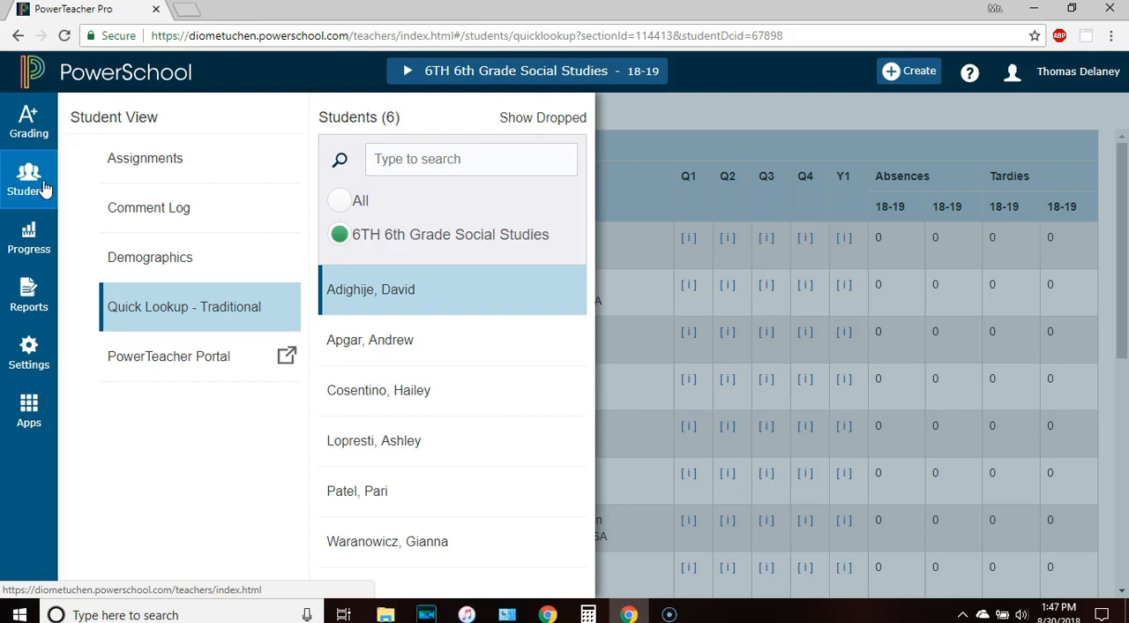
pyautogui.click(36, 227)
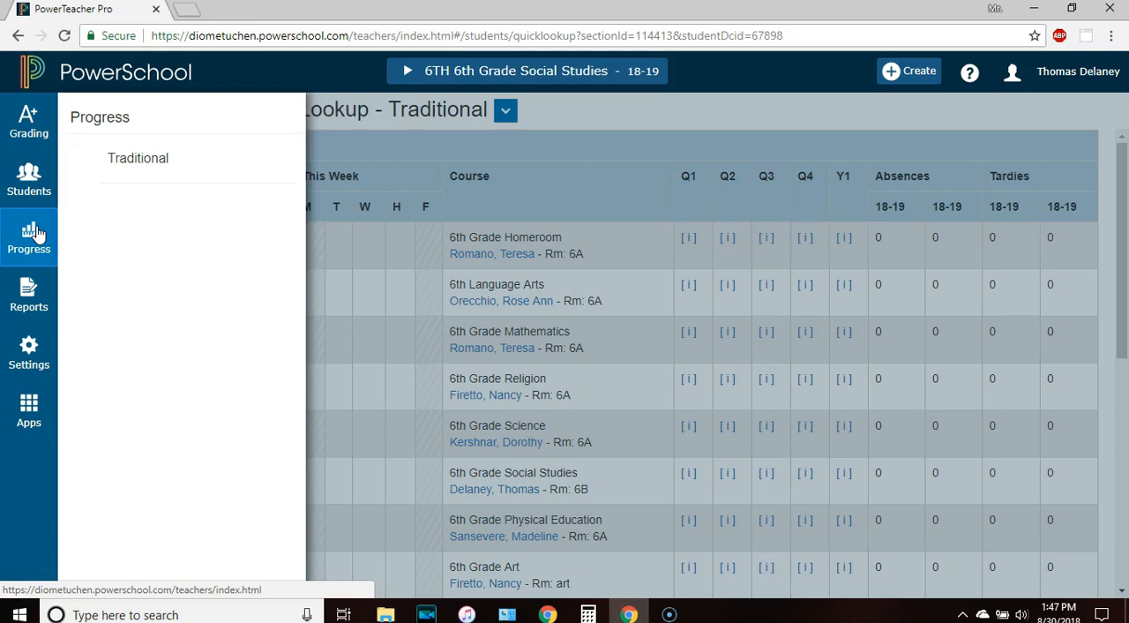
pyautogui.click(29, 298)
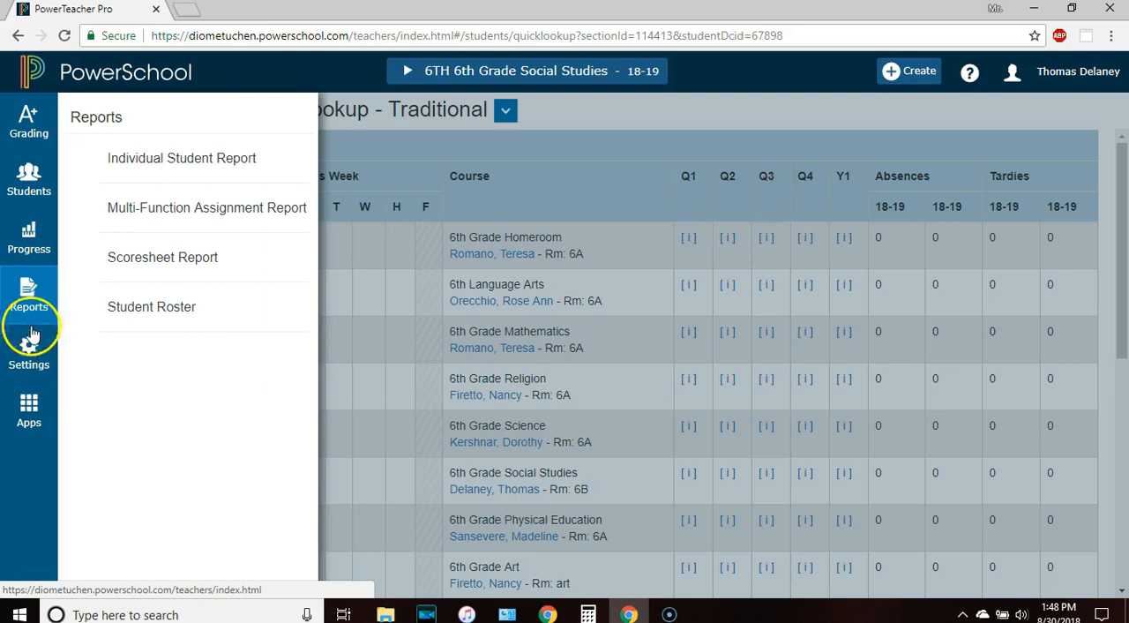
# Open the Traditional Grade Calculations settings and save the Y1 term weighting formula for 6th Grade Social Studies
pyautogui.click(29, 353)
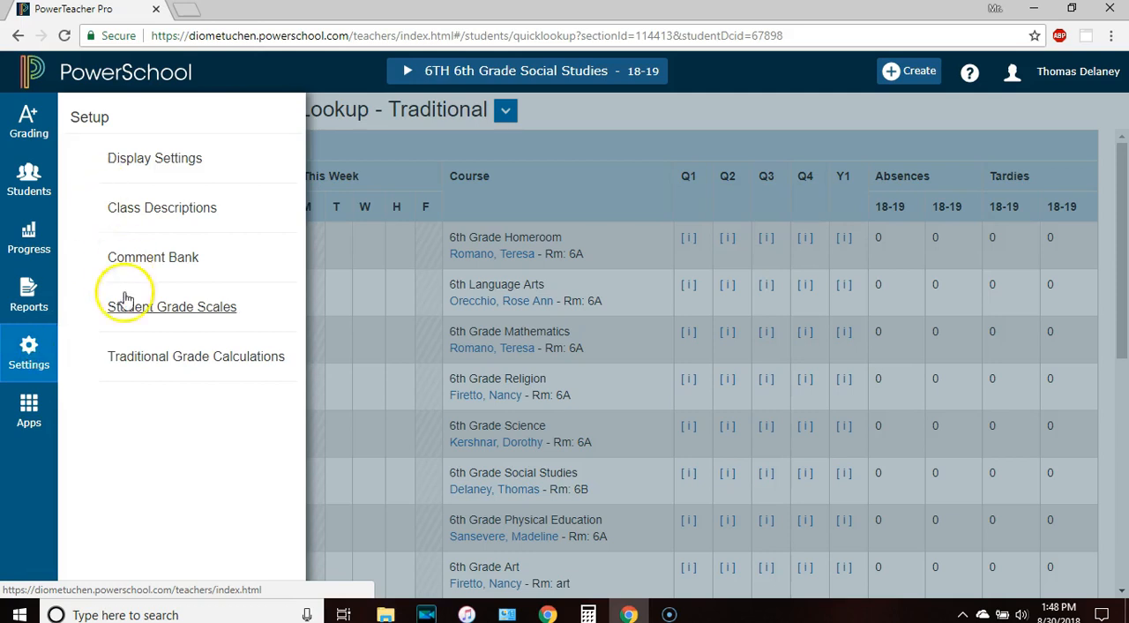
pyautogui.click(137, 361)
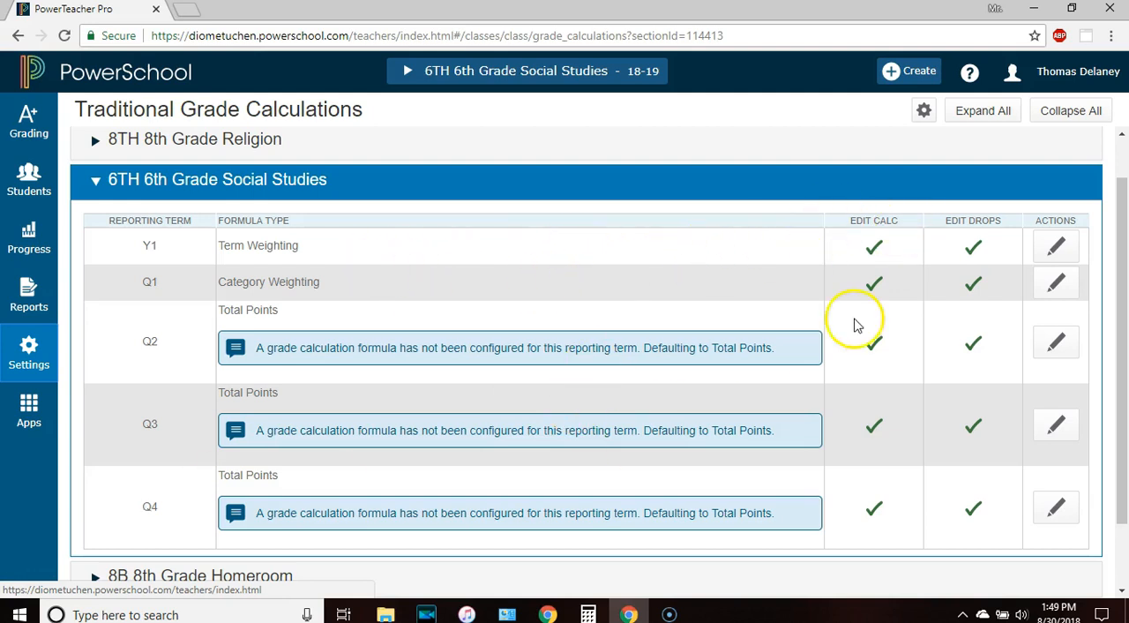
pyautogui.click(1056, 251)
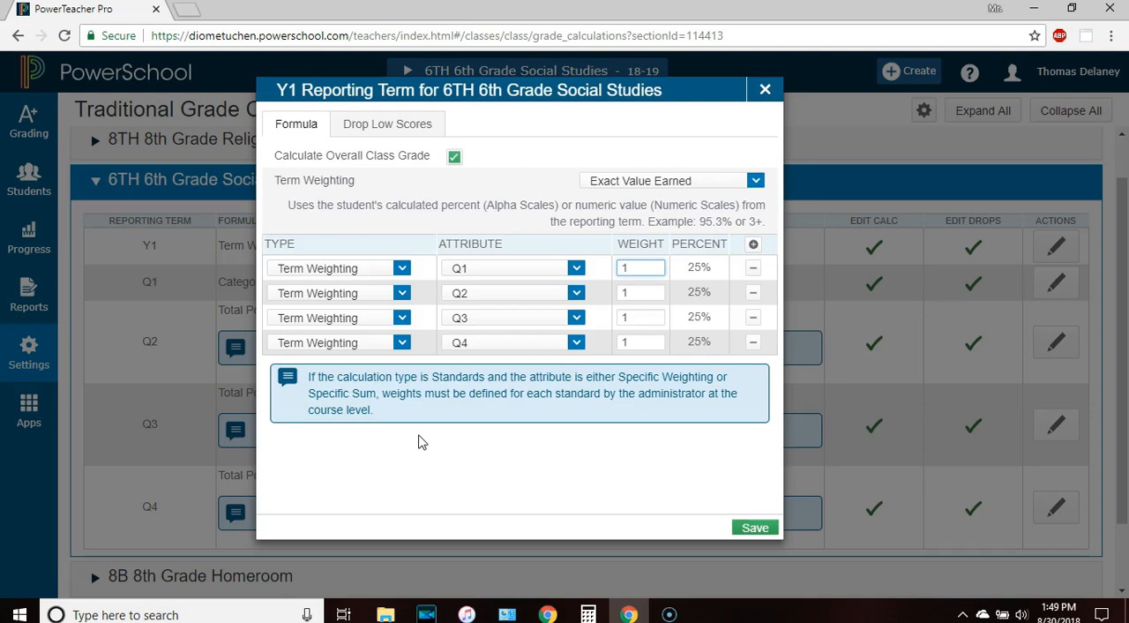
pyautogui.click(755, 529)
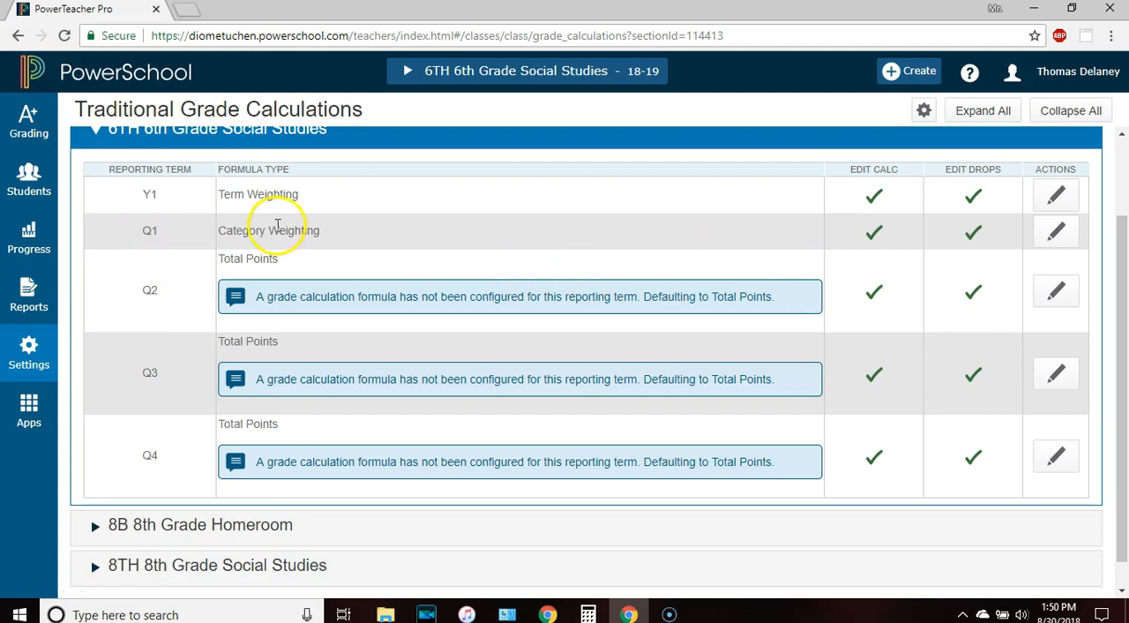
# Open the Q1 formula for 6th Grade Social Studies and set its calculation type to Category Weighting with the Project category
pyautogui.click(1051, 236)
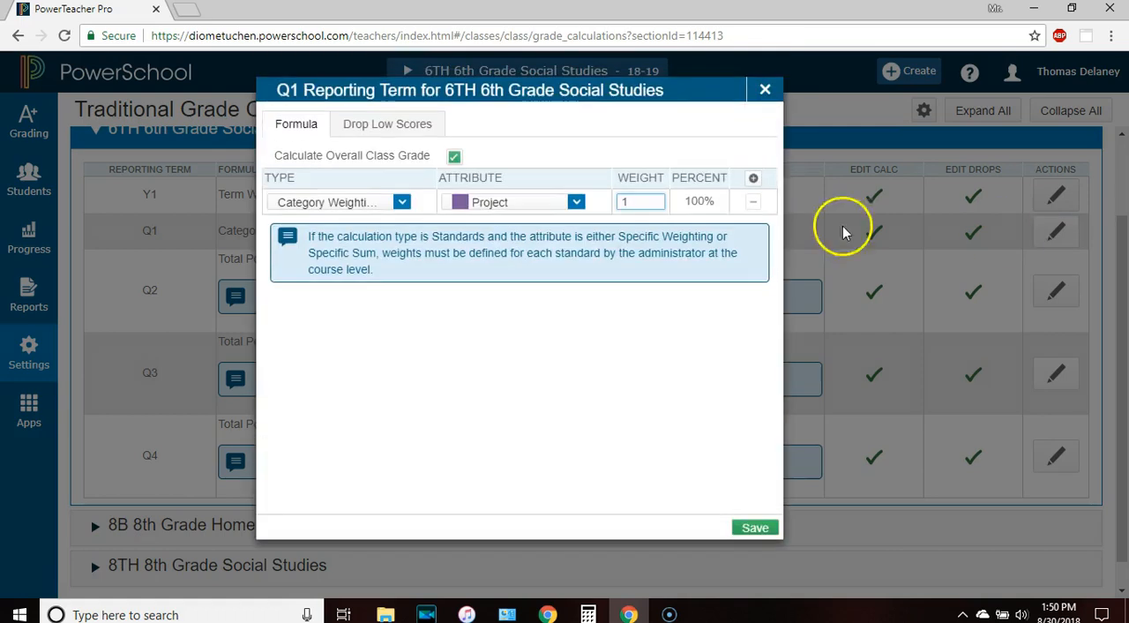
pyautogui.click(399, 202)
pyautogui.click(366, 226)
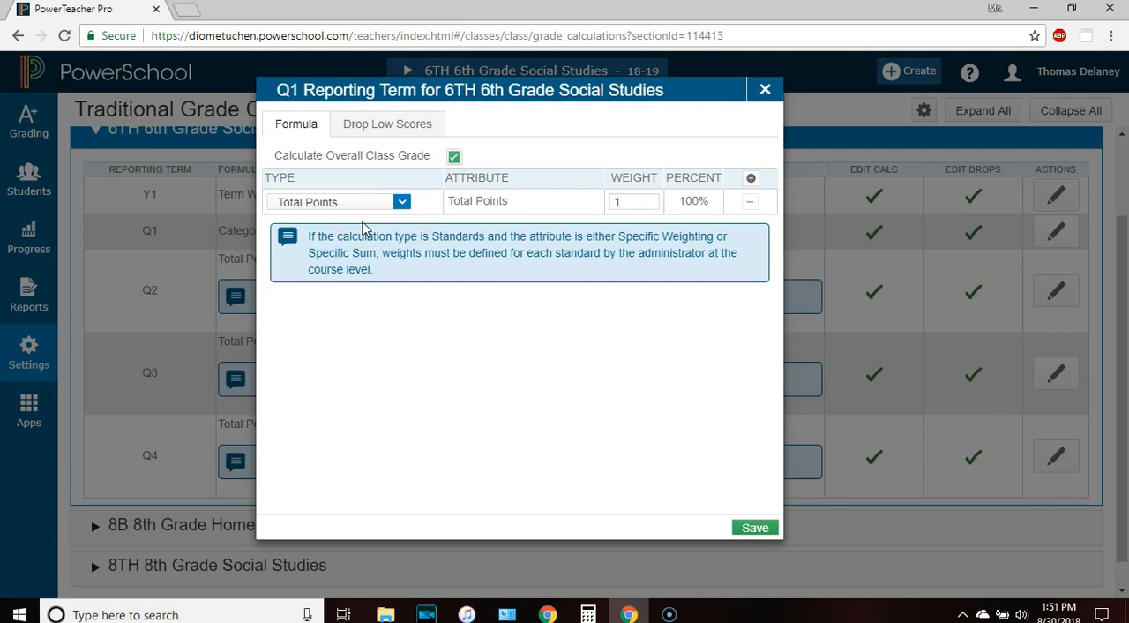
pyautogui.click(367, 208)
pyautogui.click(399, 203)
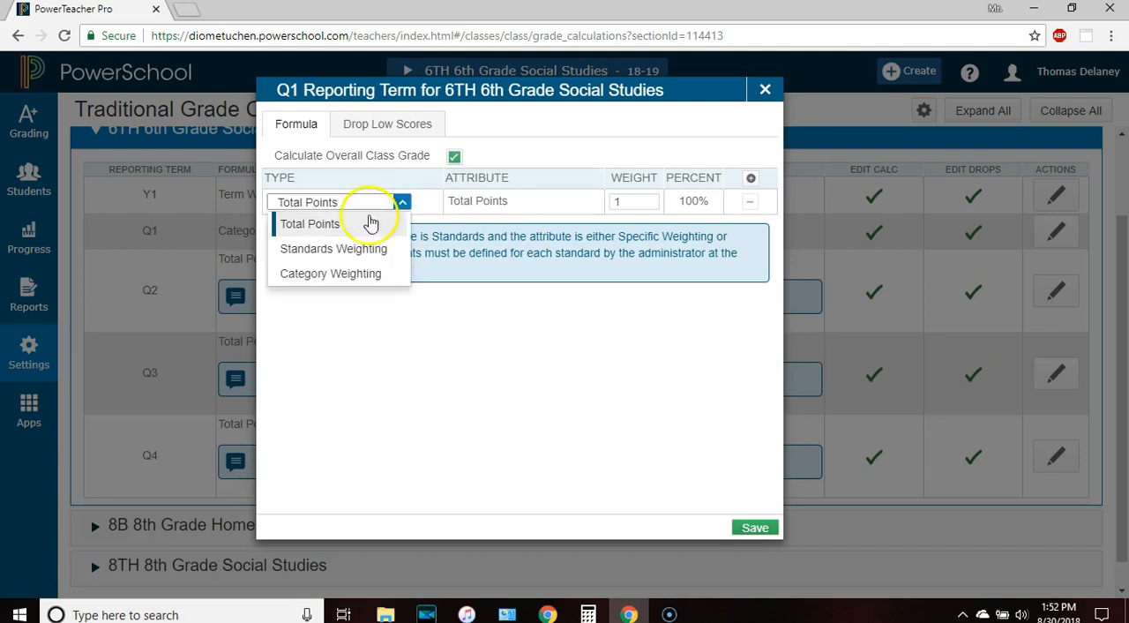
pyautogui.click(348, 275)
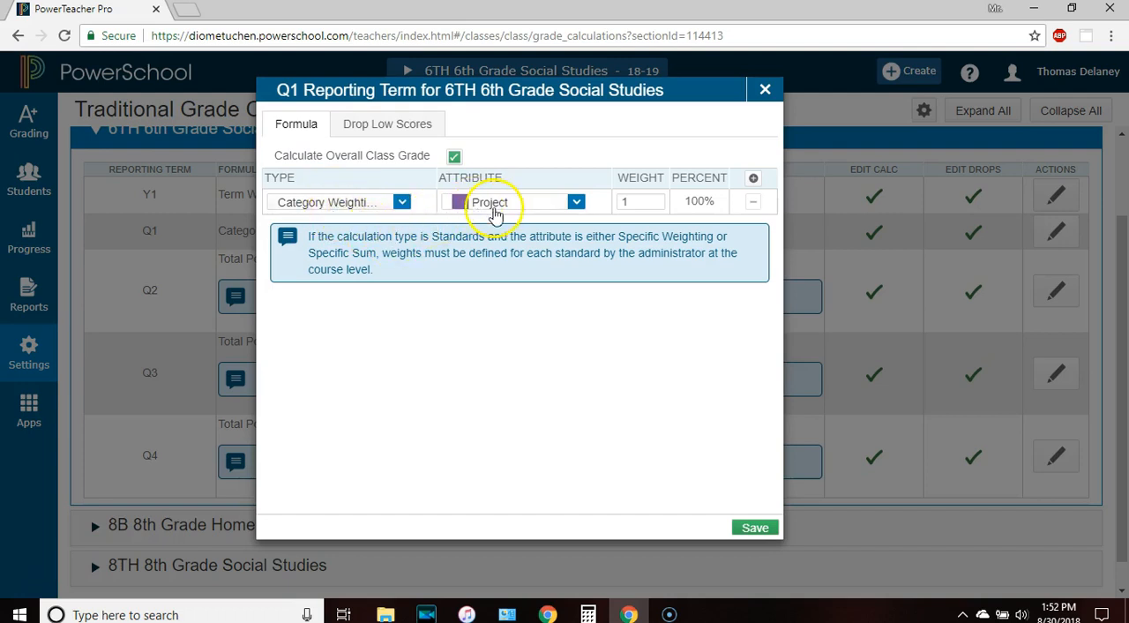
pyautogui.click(576, 204)
pyautogui.click(574, 209)
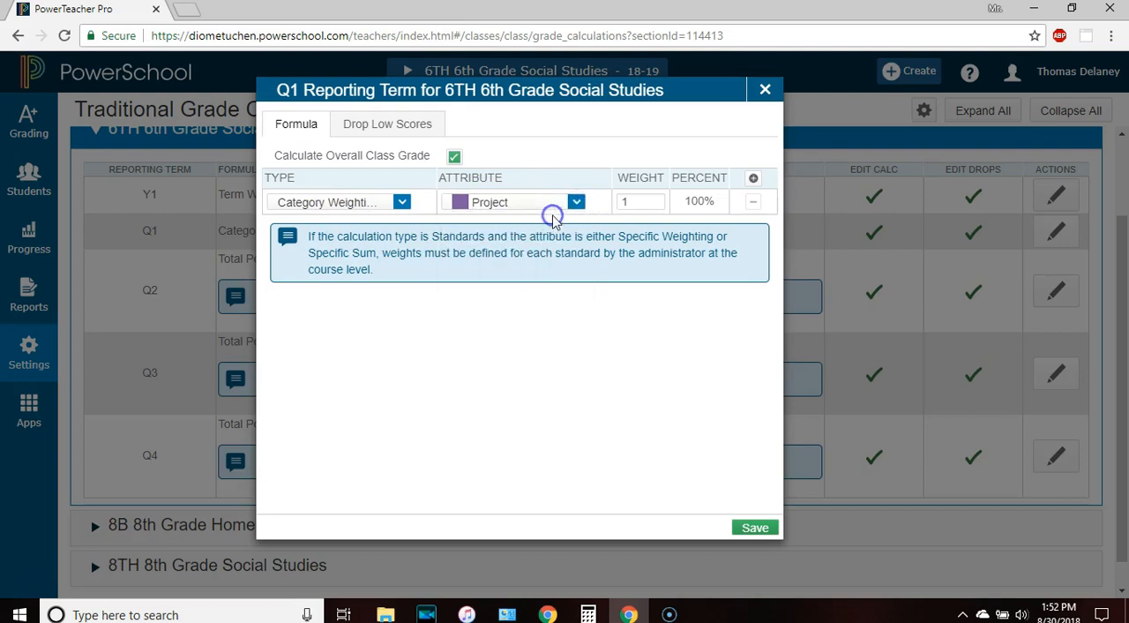
pyautogui.click(573, 210)
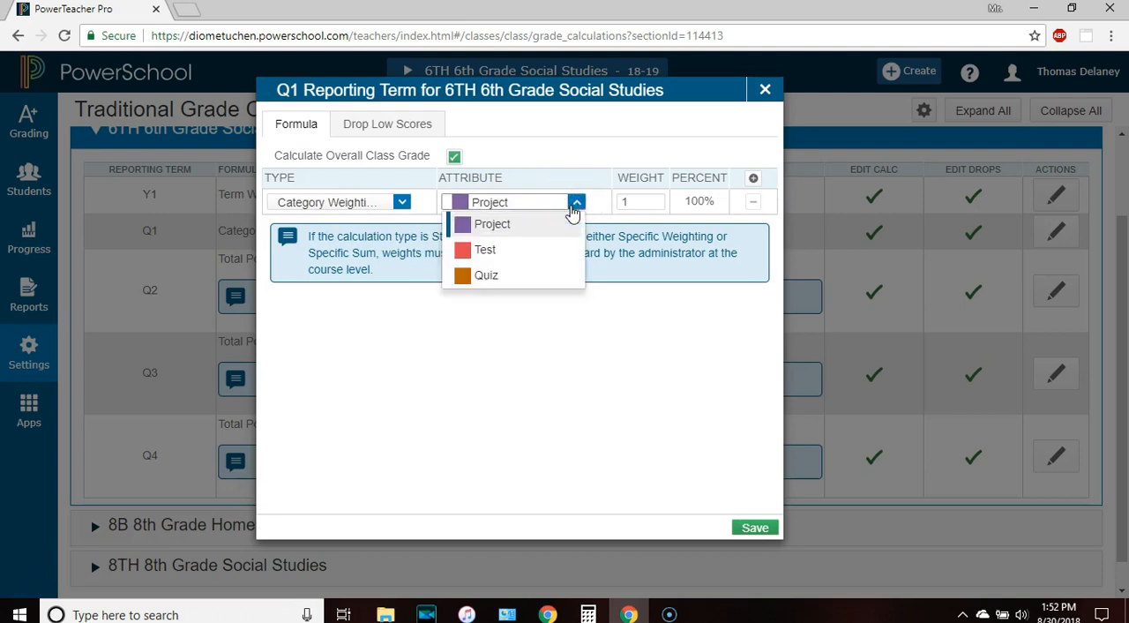
pyautogui.click(575, 205)
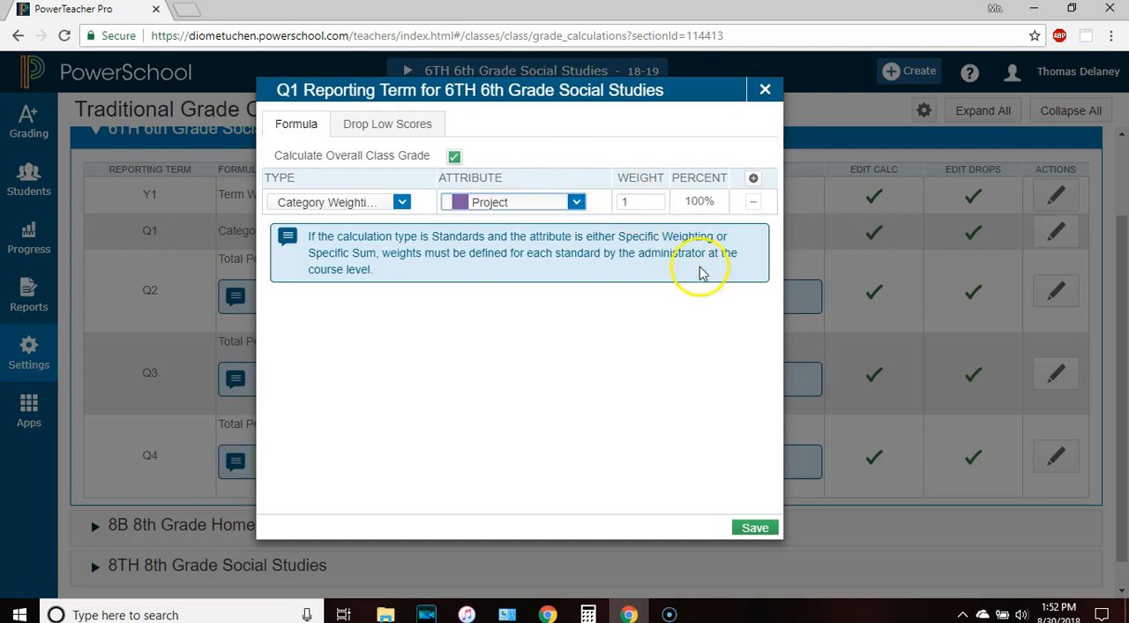
# Add two Category Weighting rows to the Q1 formula, one for Test and one for Quiz
pyautogui.click(754, 180)
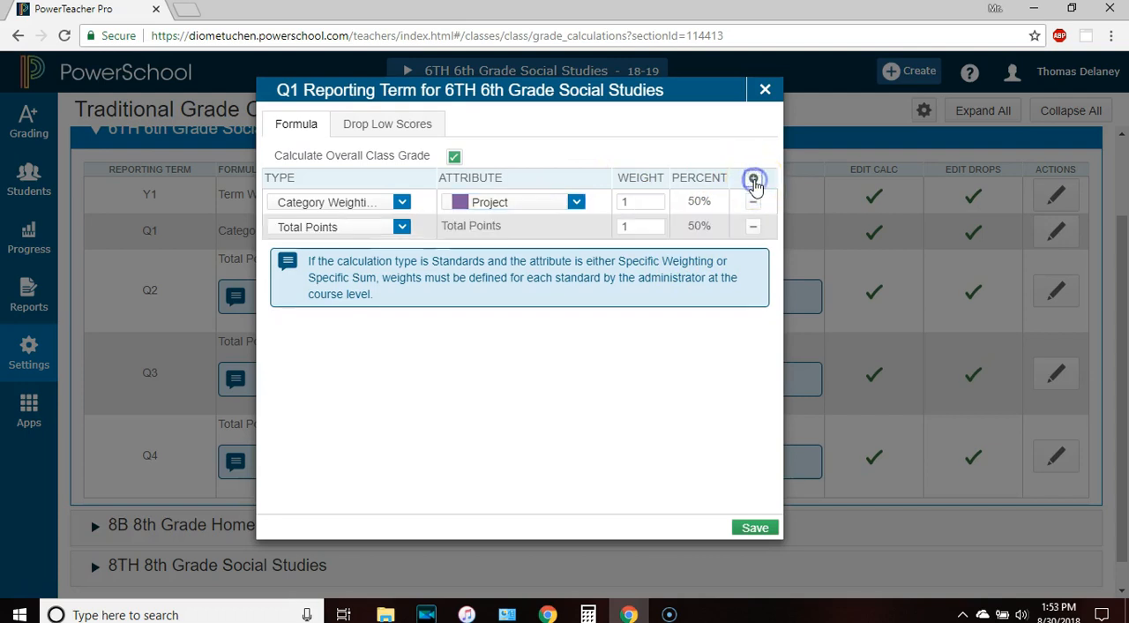
pyautogui.click(400, 231)
pyautogui.click(357, 300)
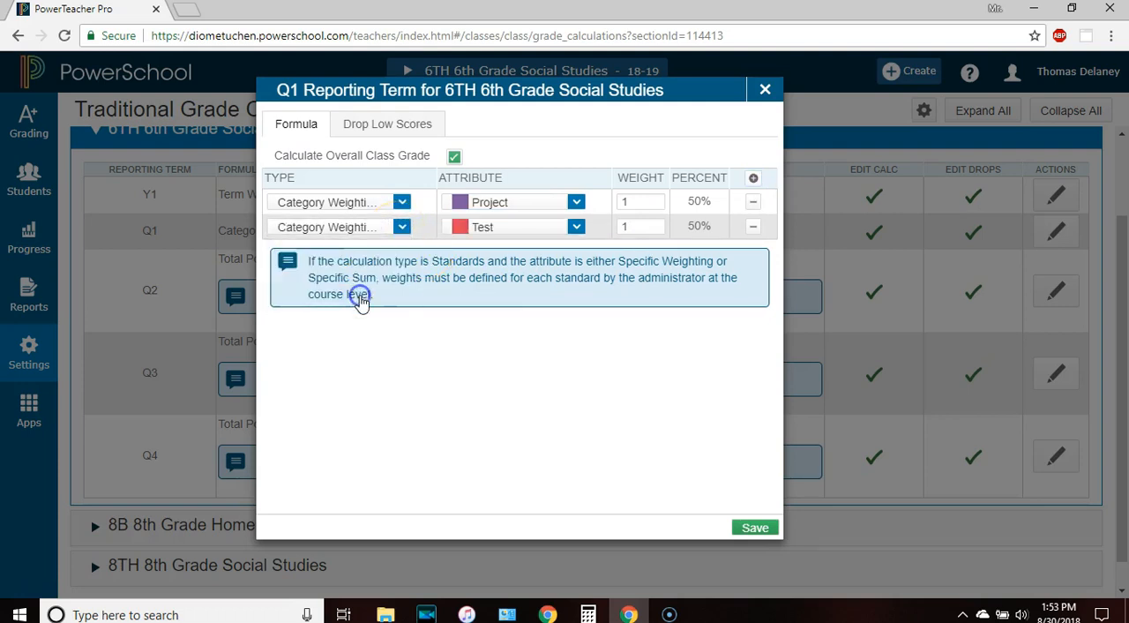
pyautogui.click(753, 178)
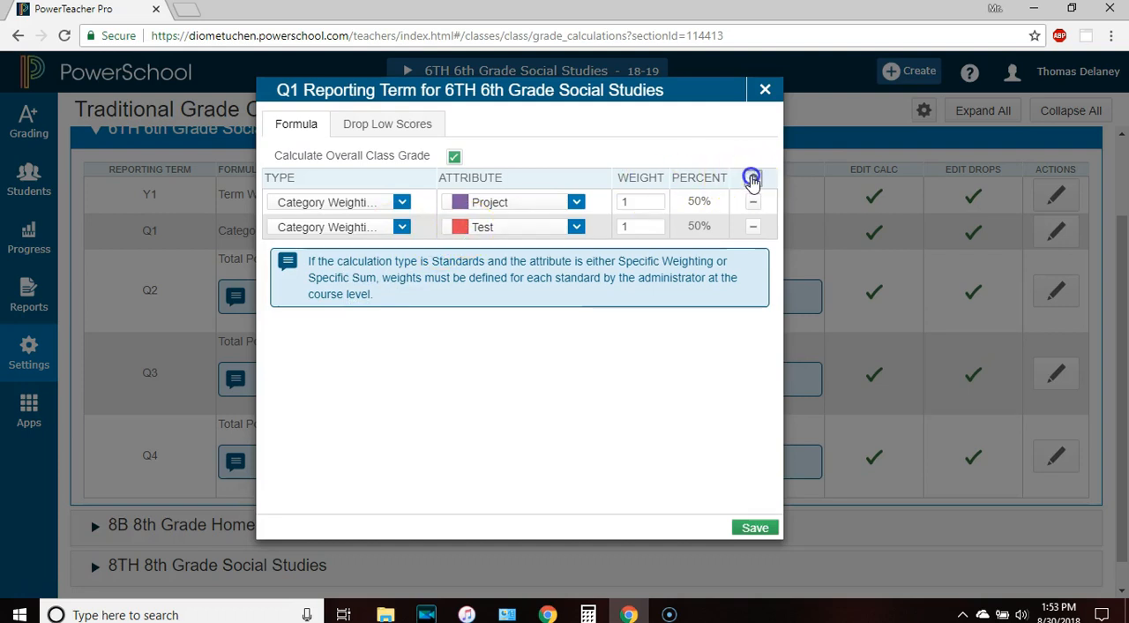
pyautogui.click(401, 251)
pyautogui.click(330, 323)
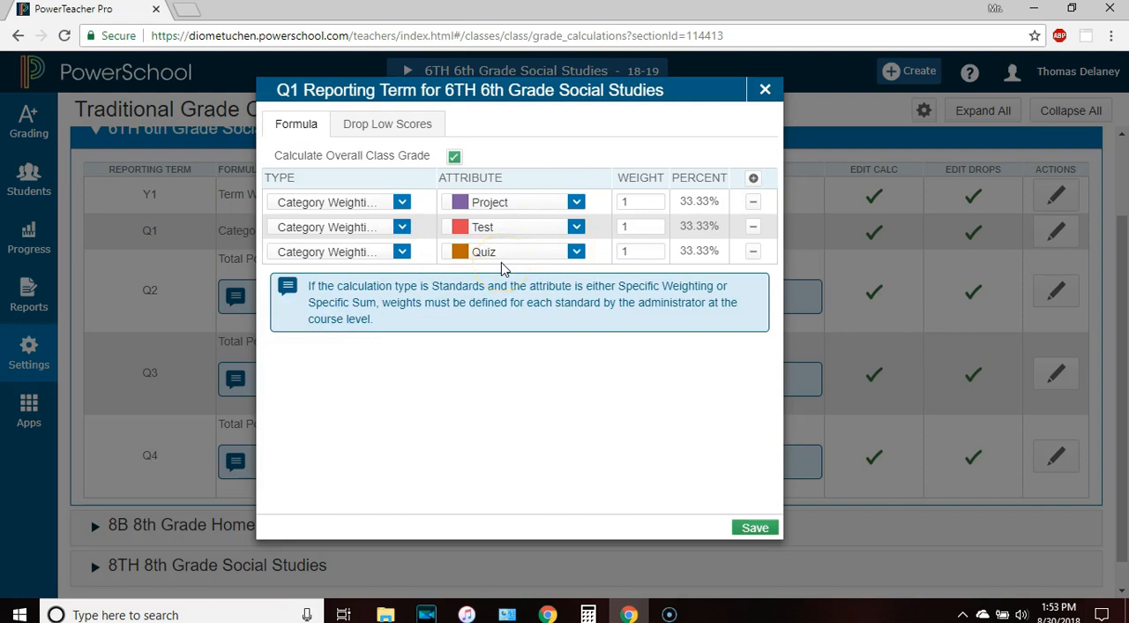
# Set the Q1 weights to 40 for Project, 30 for Test and 30 for Quiz, and save the formula
pyautogui.doubleClick(633, 202)
pyautogui.write('40')
pyautogui.doubleClick(607, 228)
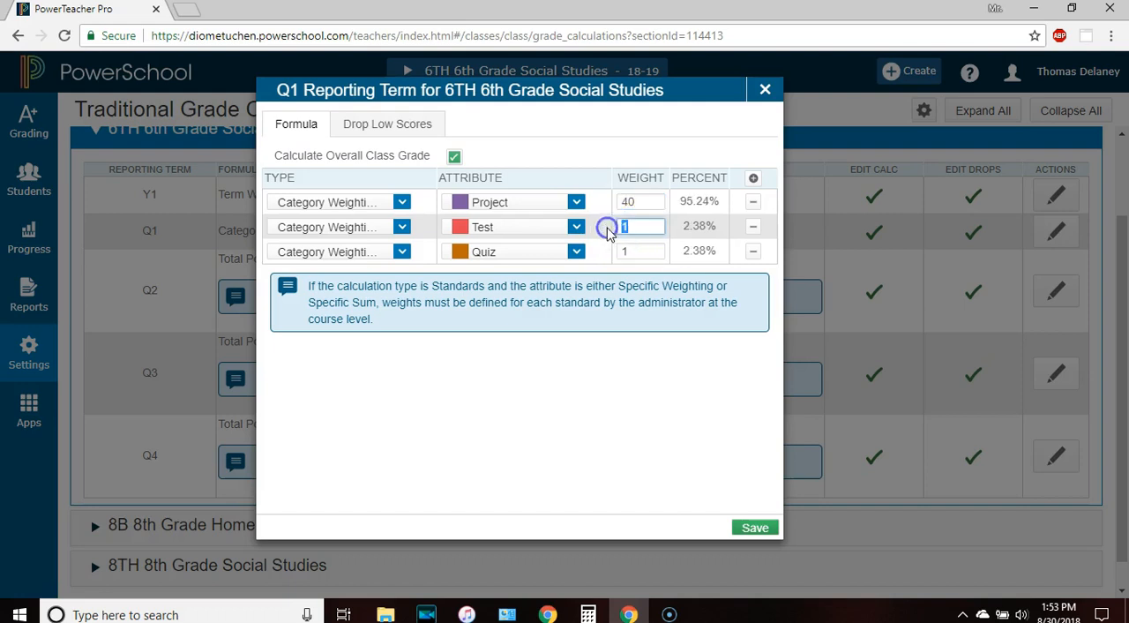
pyautogui.write('30')
pyautogui.doubleClick(609, 253)
pyautogui.write('30')
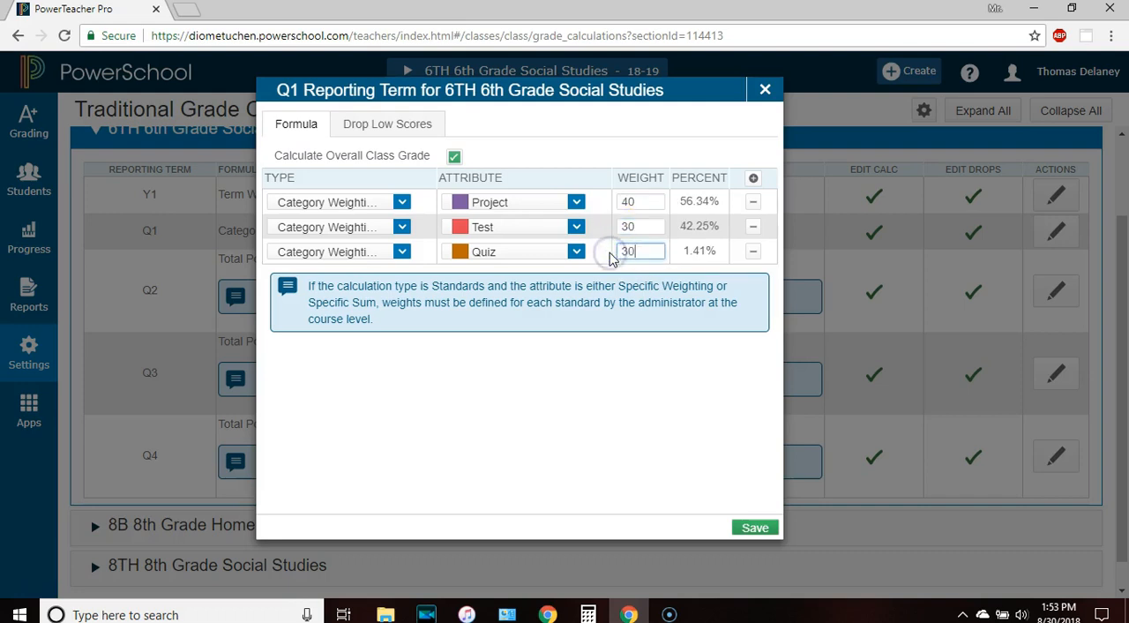
pyautogui.click(741, 526)
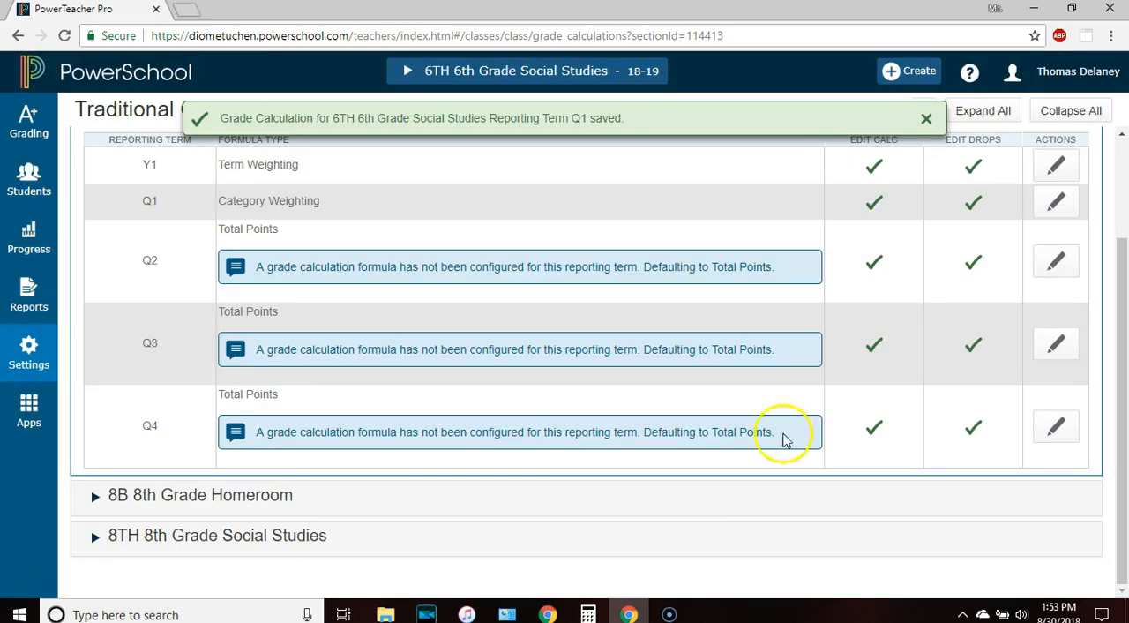
# Set the Q1 reporting term of 6th Grade Social Studies to Drop Lowest by Category with 1 Quiz score dropped, and save
pyautogui.click(1057, 205)
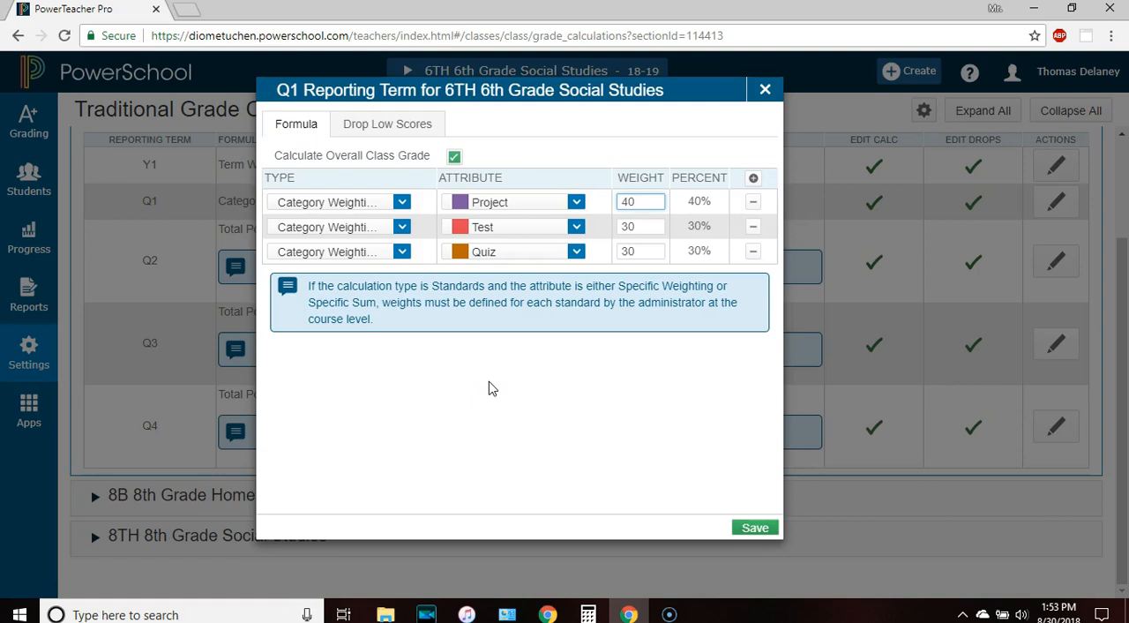
pyautogui.click(371, 125)
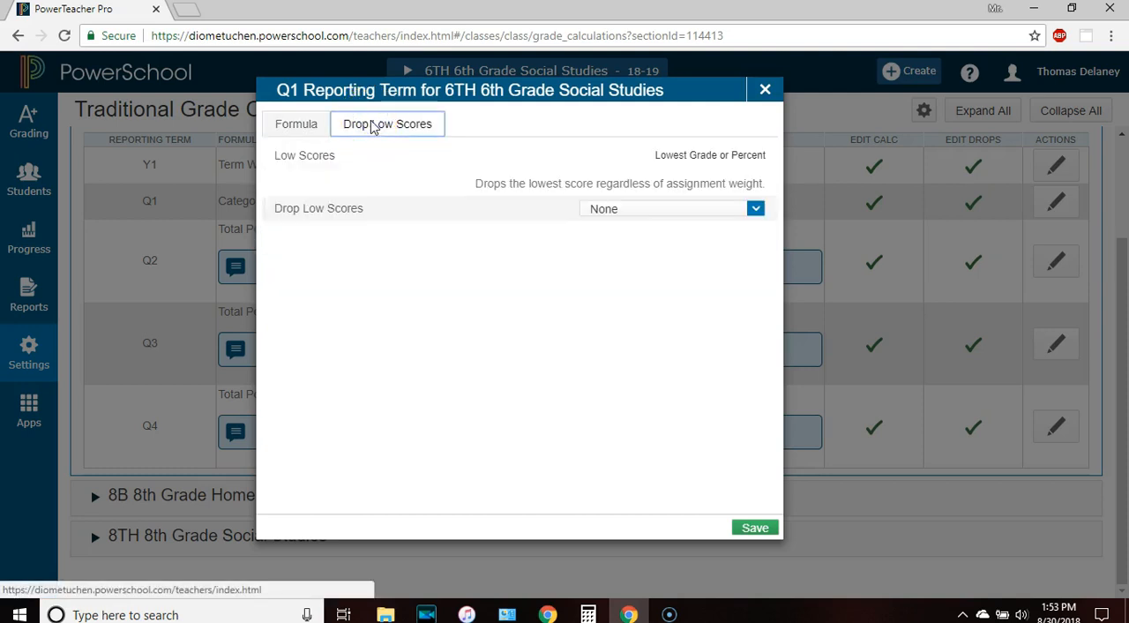
pyautogui.click(589, 212)
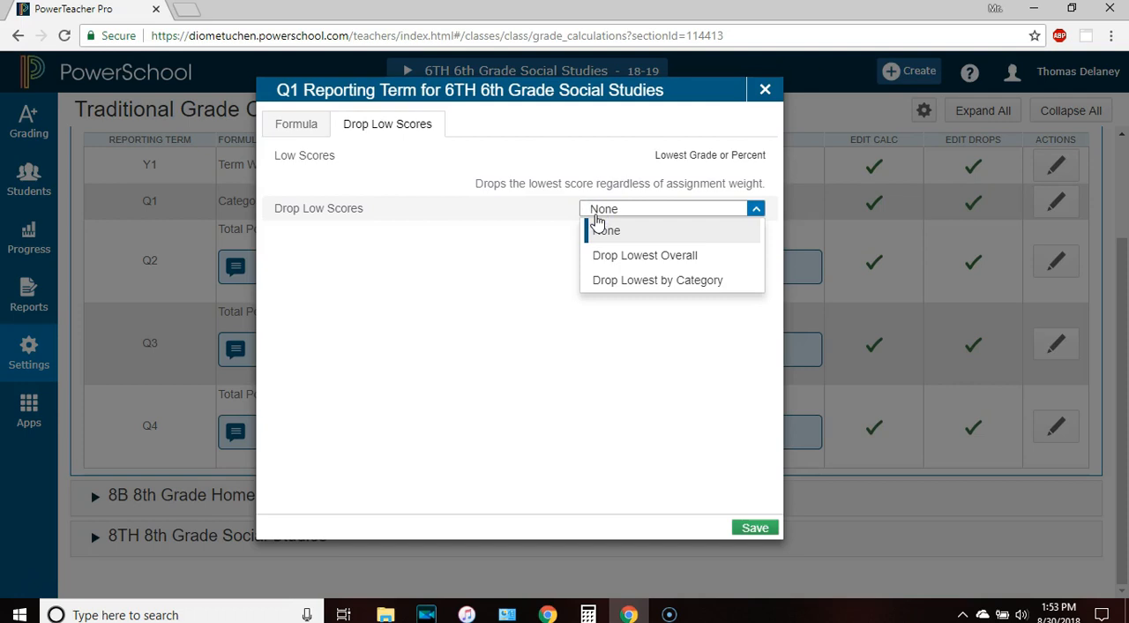
pyautogui.click(642, 256)
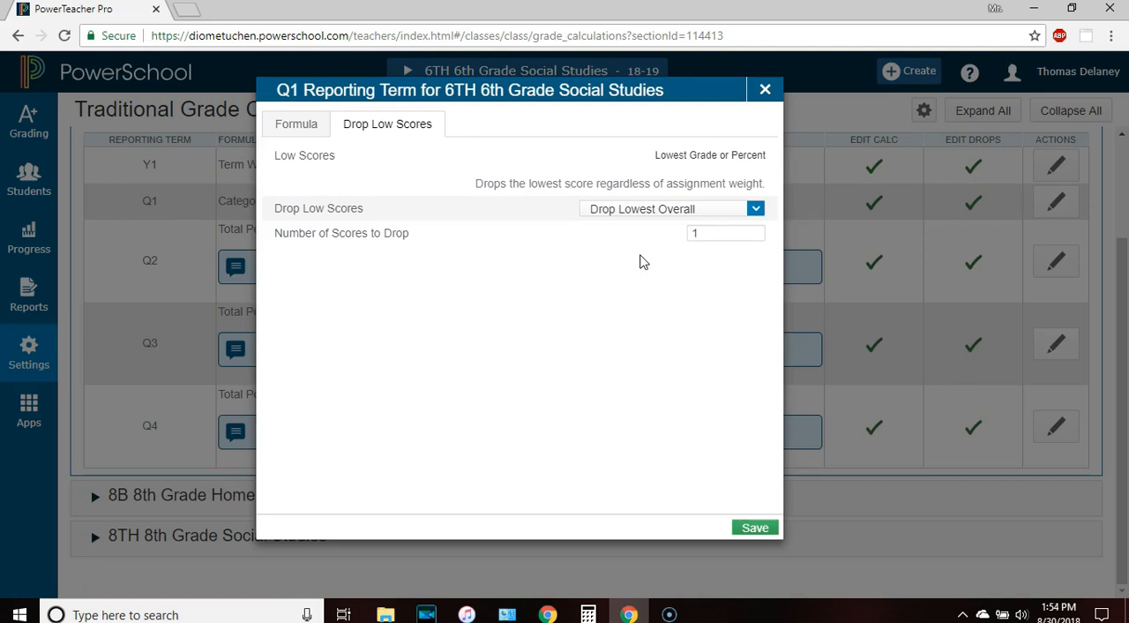
pyautogui.click(602, 209)
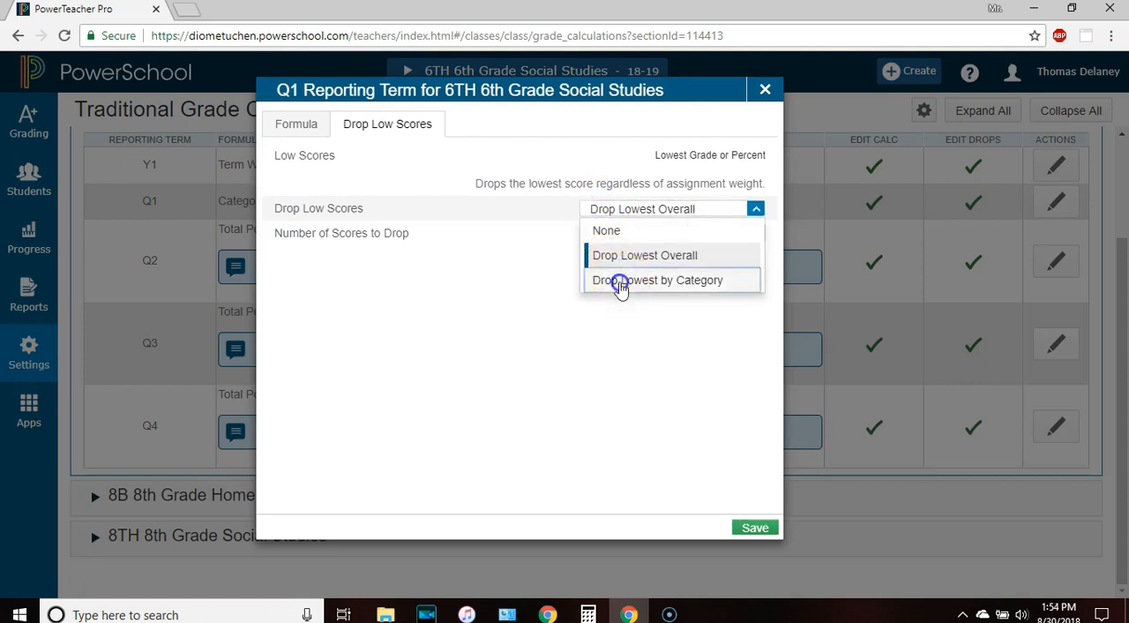
pyautogui.click(621, 281)
pyautogui.click(509, 255)
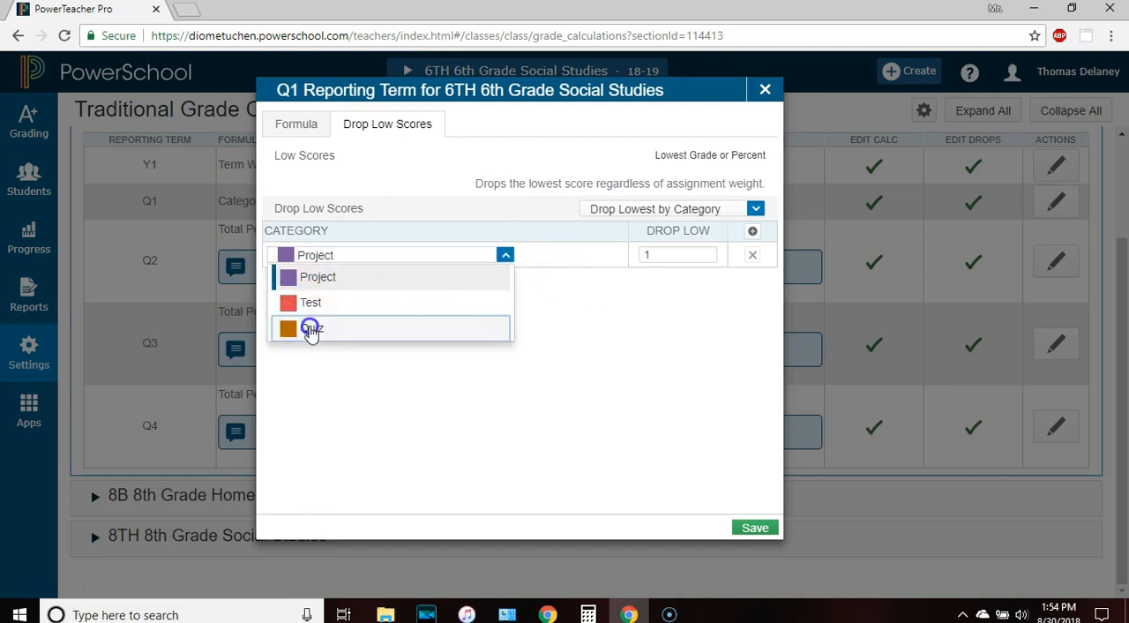
pyautogui.click(310, 327)
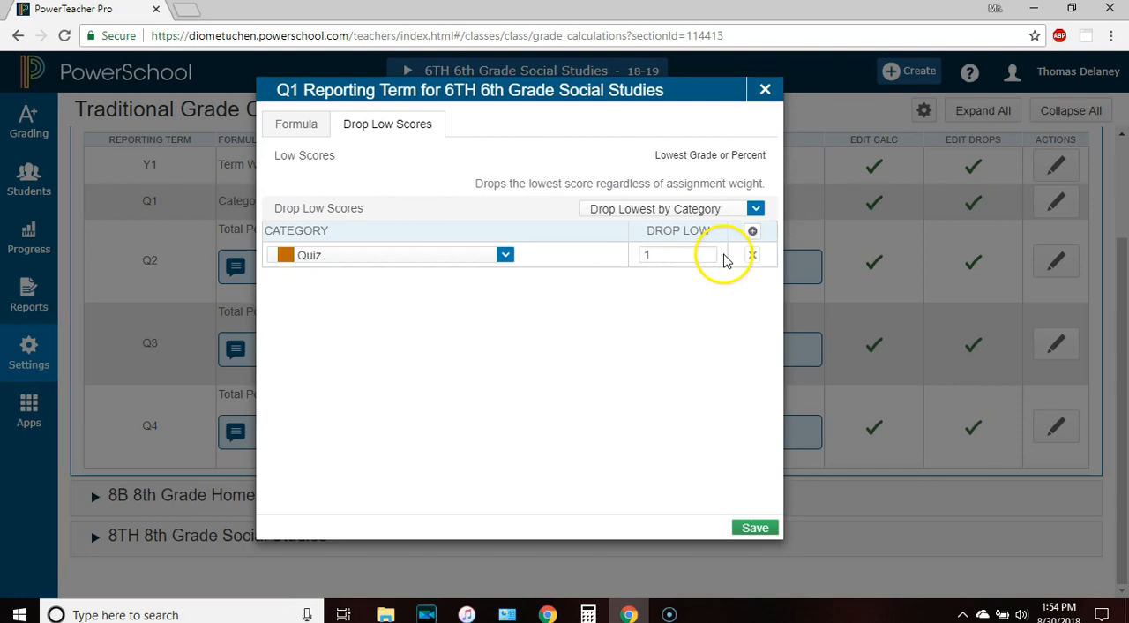
pyautogui.click(745, 528)
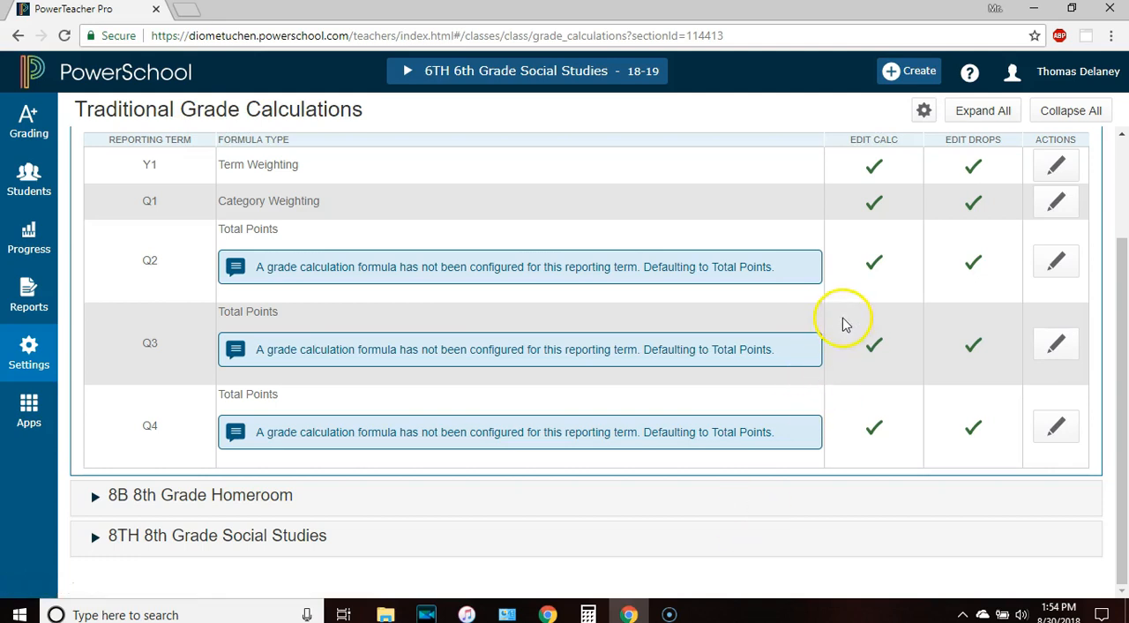
# Set the Q2 formula for 6th Grade Social Studies to Category Weighting with rows for Project, Test and Quiz
pyautogui.click(1057, 265)
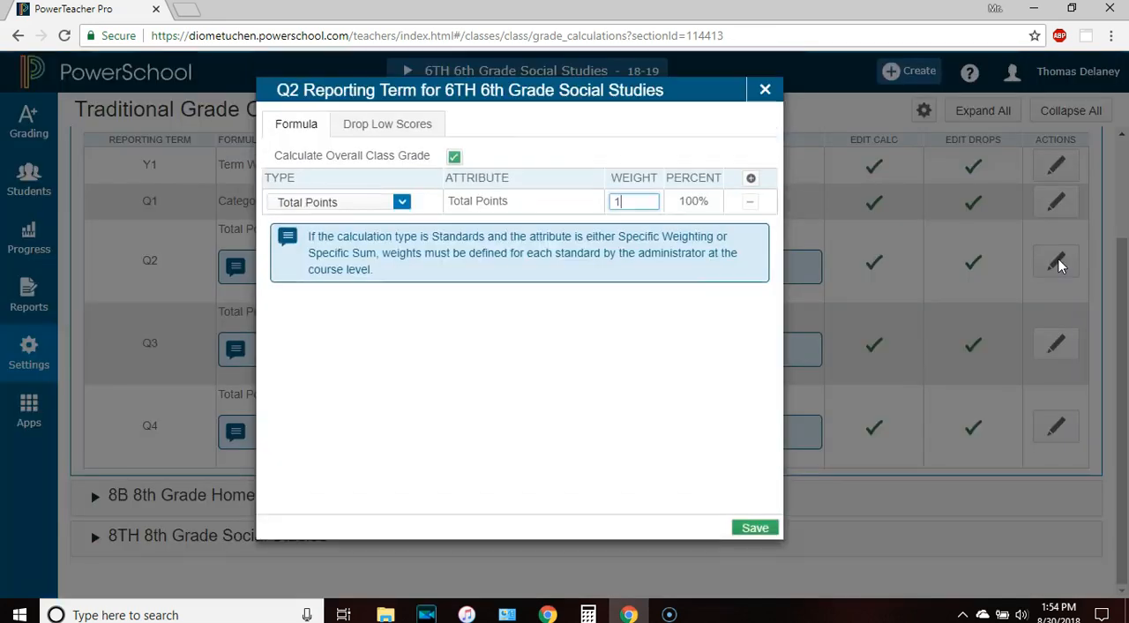
pyautogui.click(399, 203)
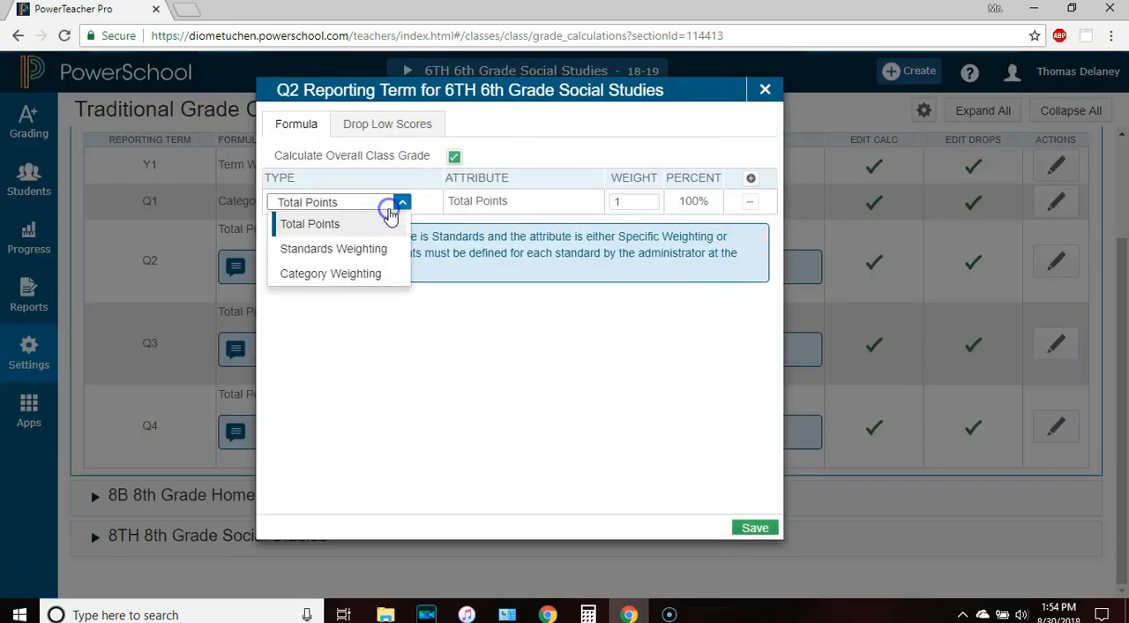
pyautogui.click(333, 274)
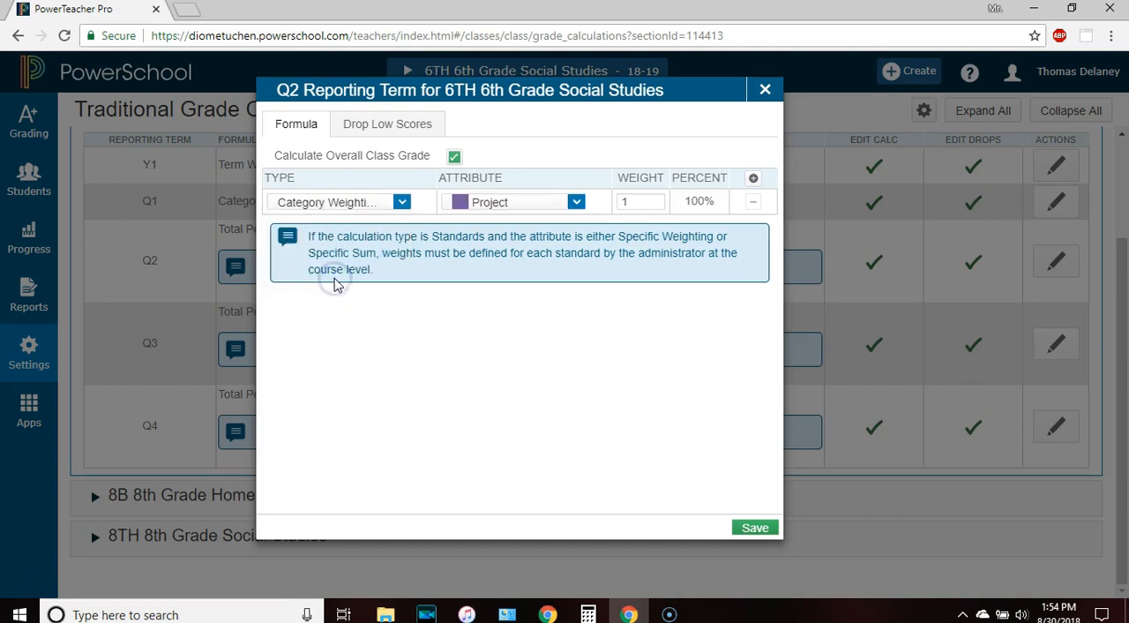
pyautogui.click(753, 177)
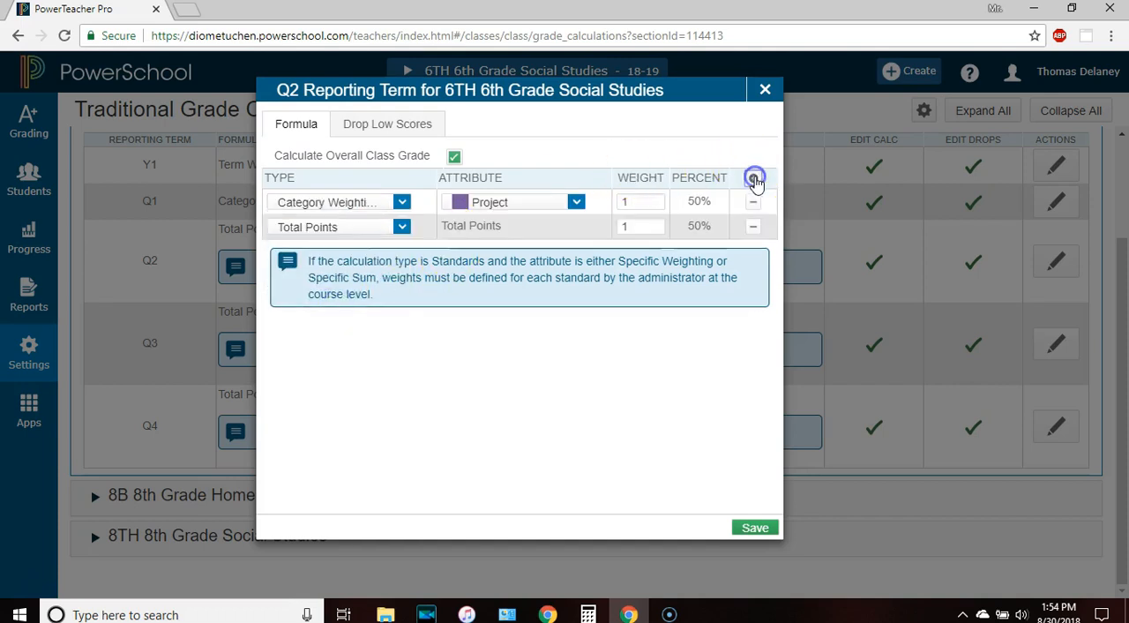
pyautogui.click(346, 227)
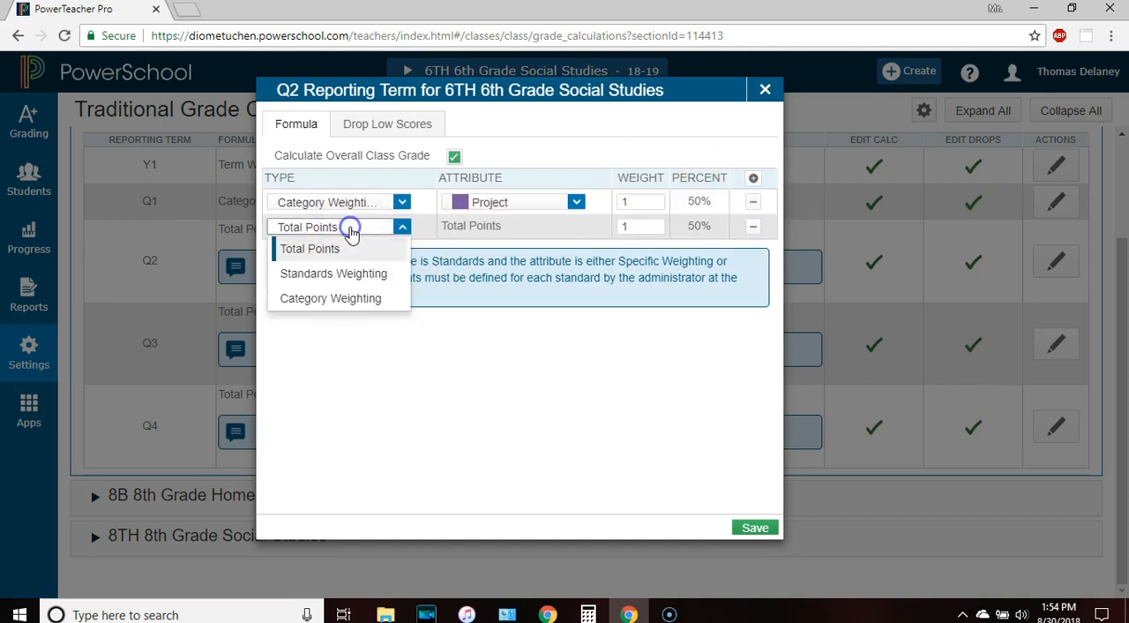
pyautogui.click(329, 299)
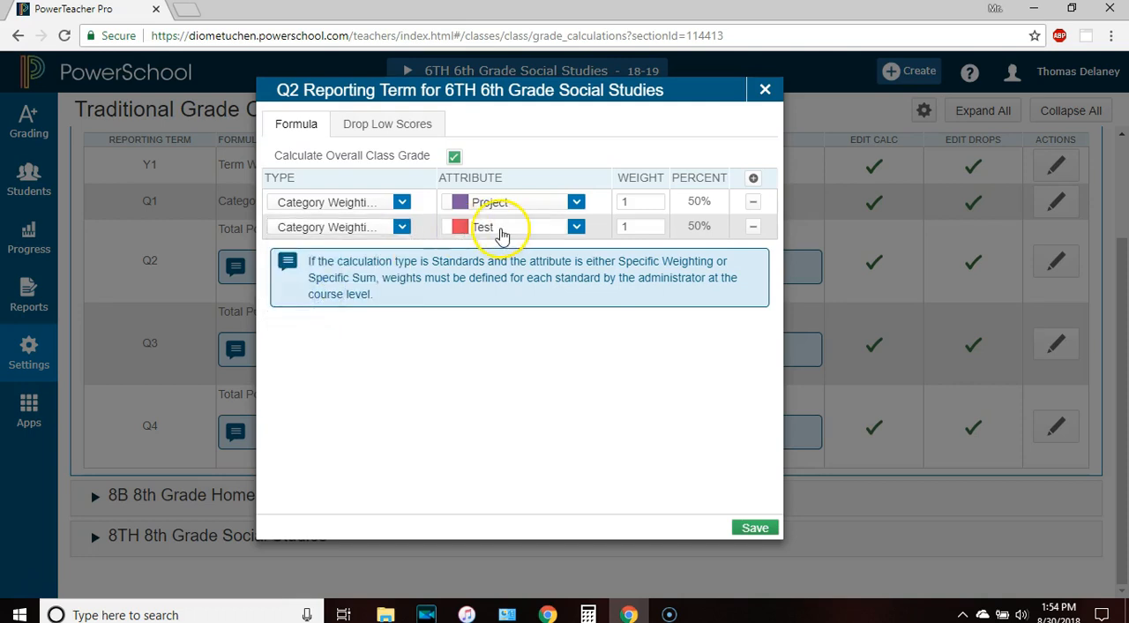
pyautogui.click(753, 178)
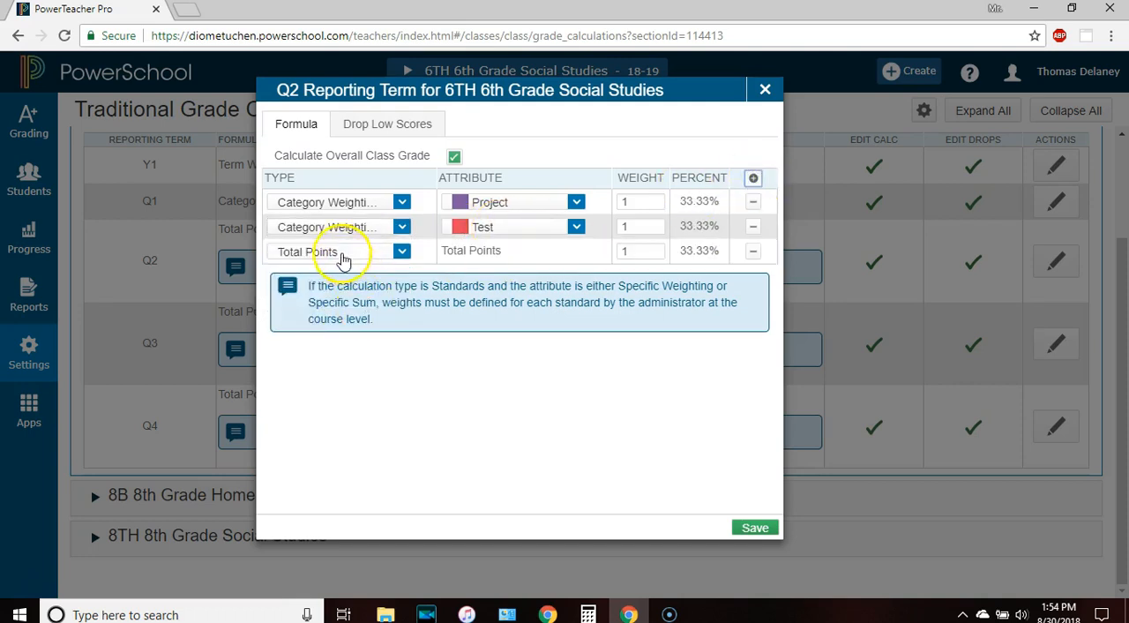
pyautogui.click(340, 252)
pyautogui.click(324, 323)
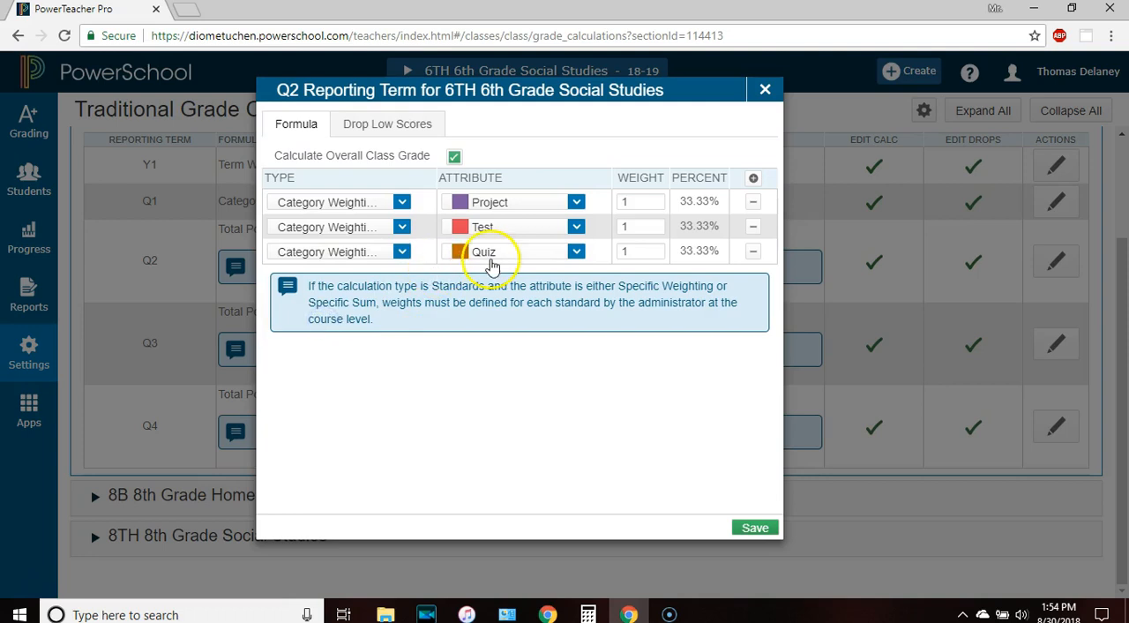
# Set the Q2 weights to 40 for Project, 30 for Test and 30 for Quiz, and save the formula
pyautogui.click(637, 202)
pyautogui.write('40')
pyautogui.click(623, 226)
pyautogui.write('30')
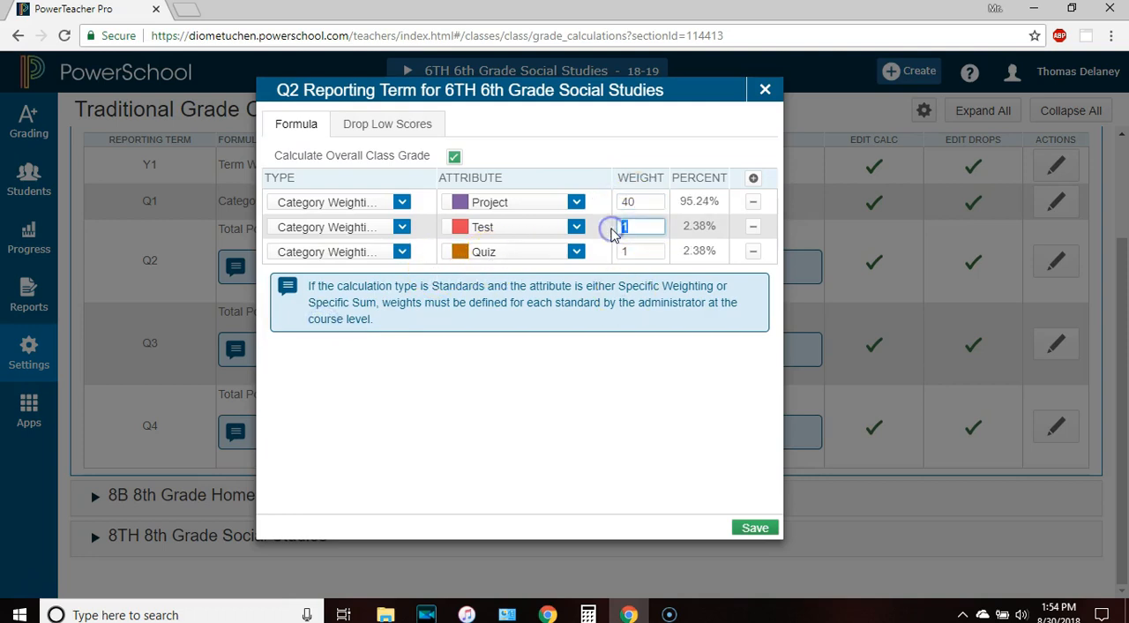
pyautogui.click(622, 251)
pyautogui.write('30')
pyautogui.click(743, 527)
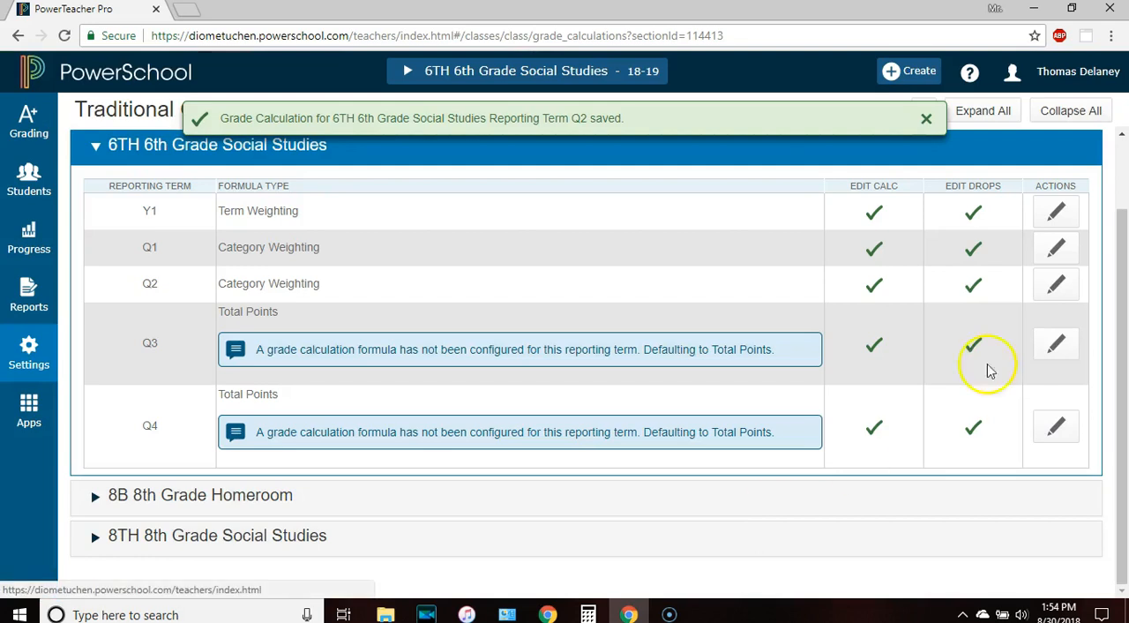
# Set the Q2 reporting term to Drop Lowest by Category with 1 Quiz score dropped, and save
pyautogui.click(1050, 286)
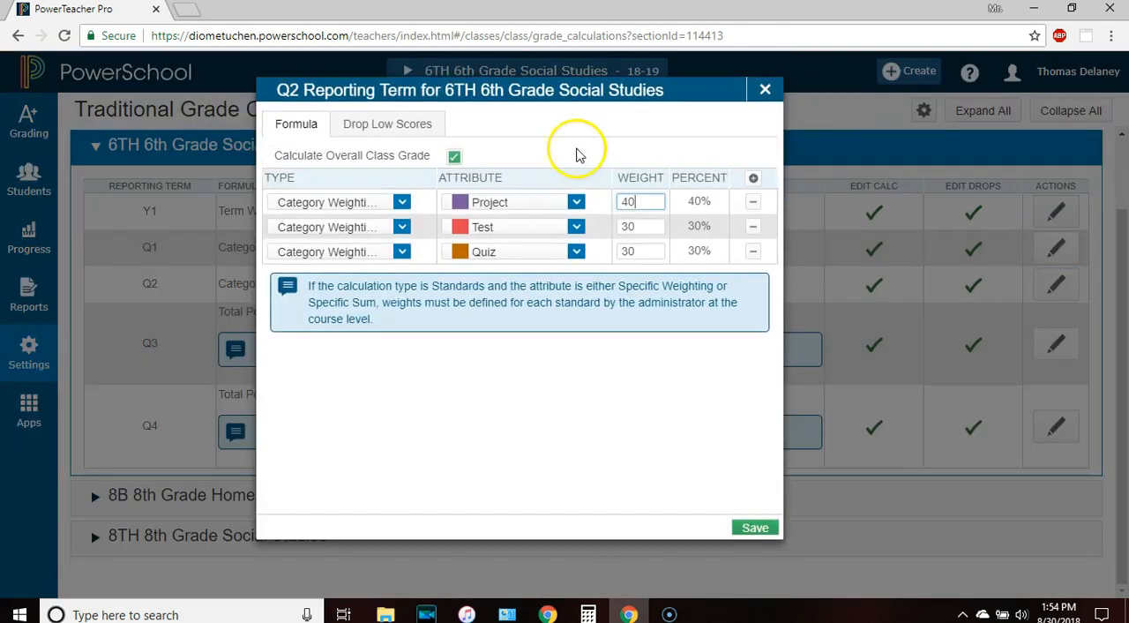
pyautogui.click(379, 124)
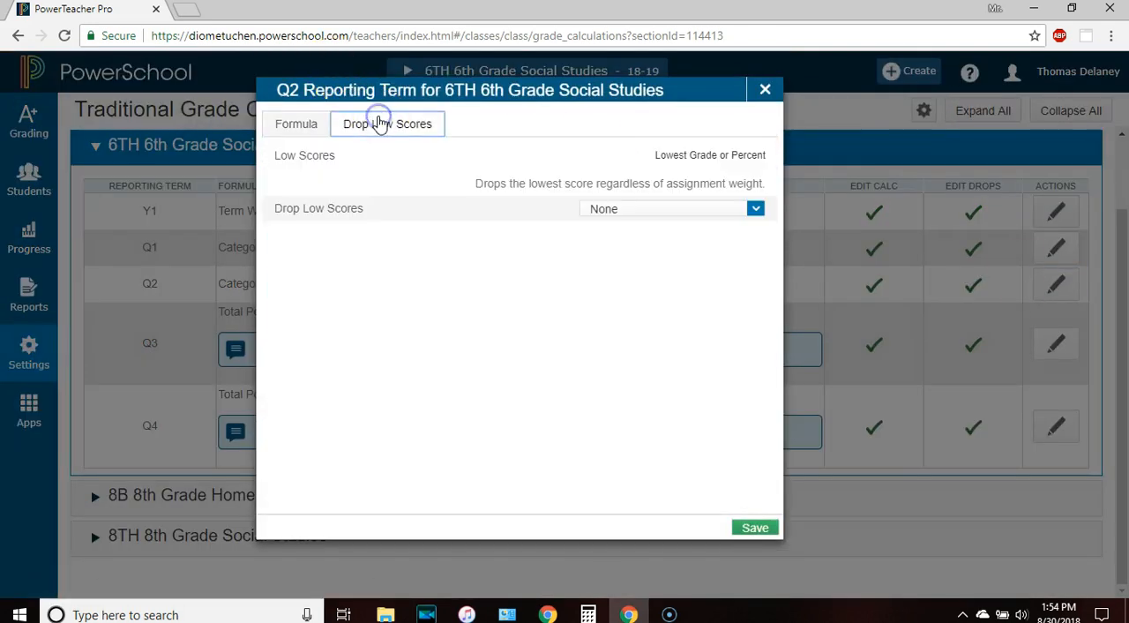
pyautogui.click(623, 210)
pyautogui.click(625, 282)
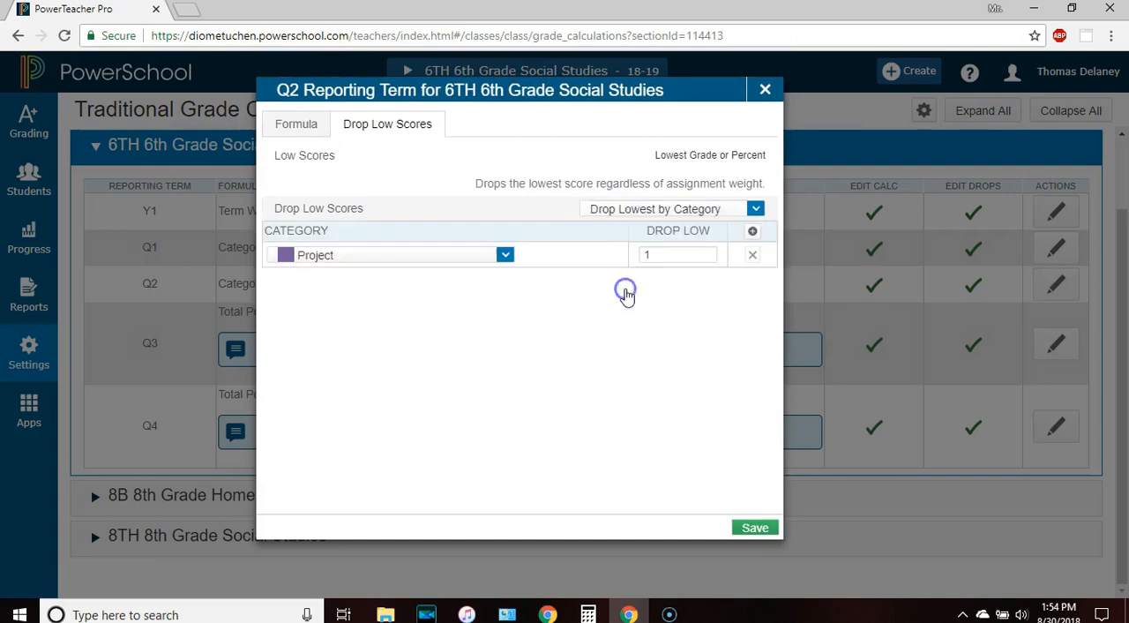
pyautogui.click(338, 257)
pyautogui.click(327, 331)
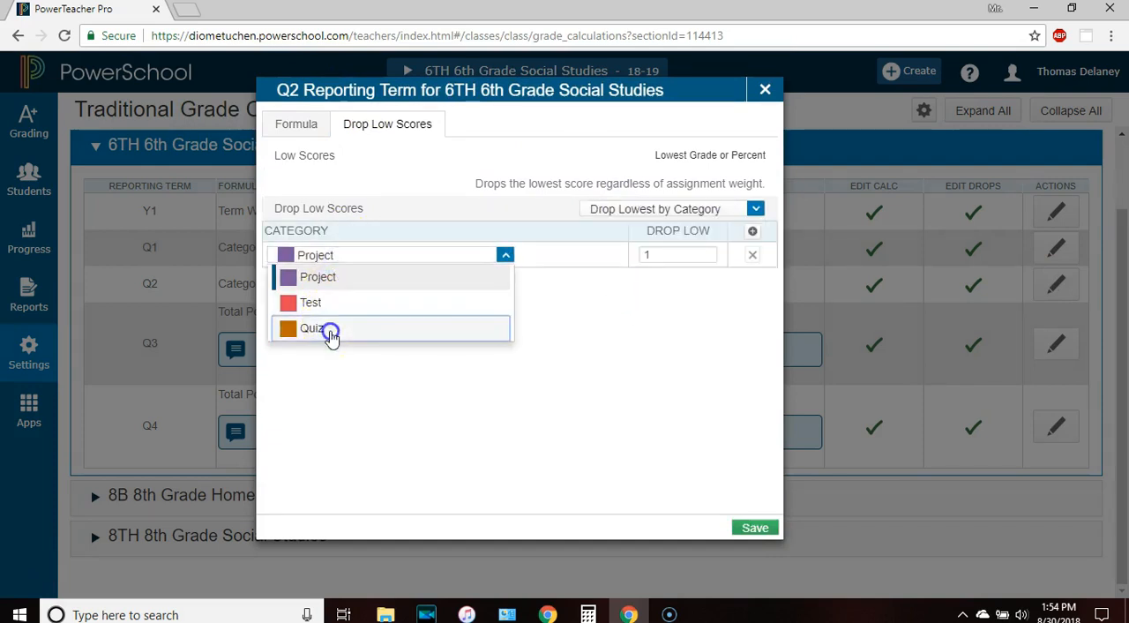
pyautogui.click(753, 529)
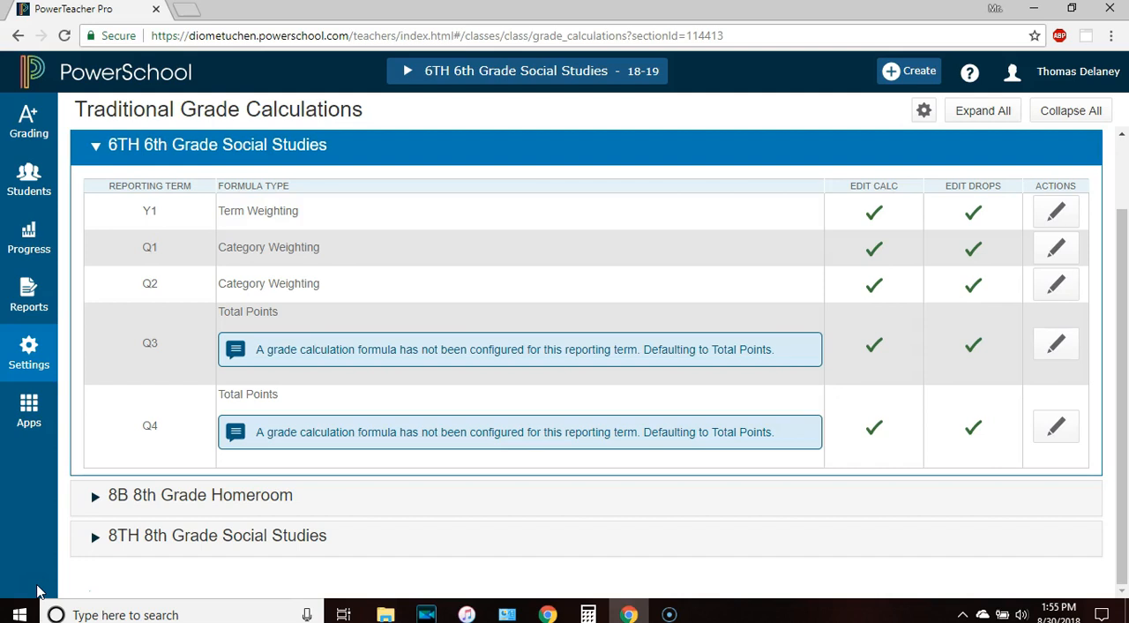
# Open the grading Categories page, show the inactive categories for review and hide them again
pyautogui.click(25, 353)
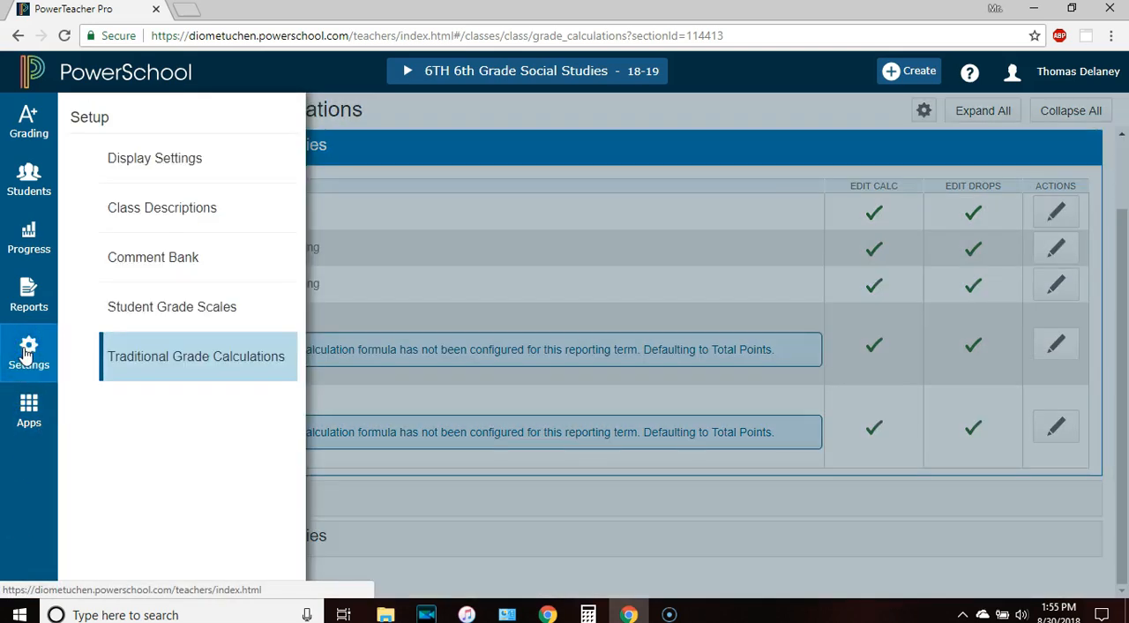
pyautogui.click(21, 147)
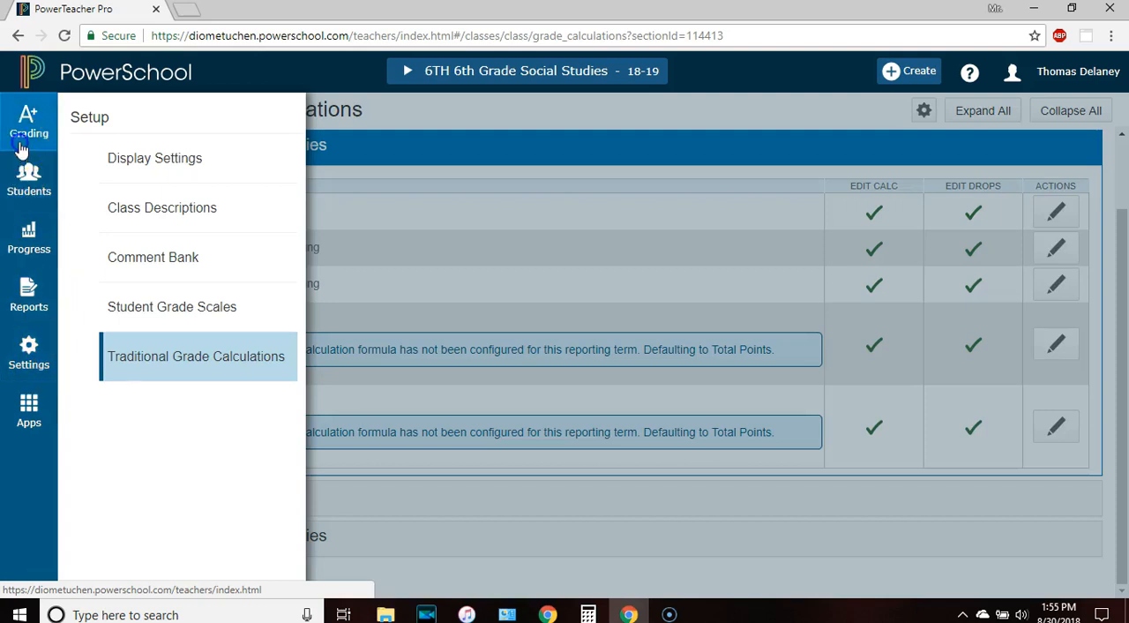
pyautogui.click(21, 133)
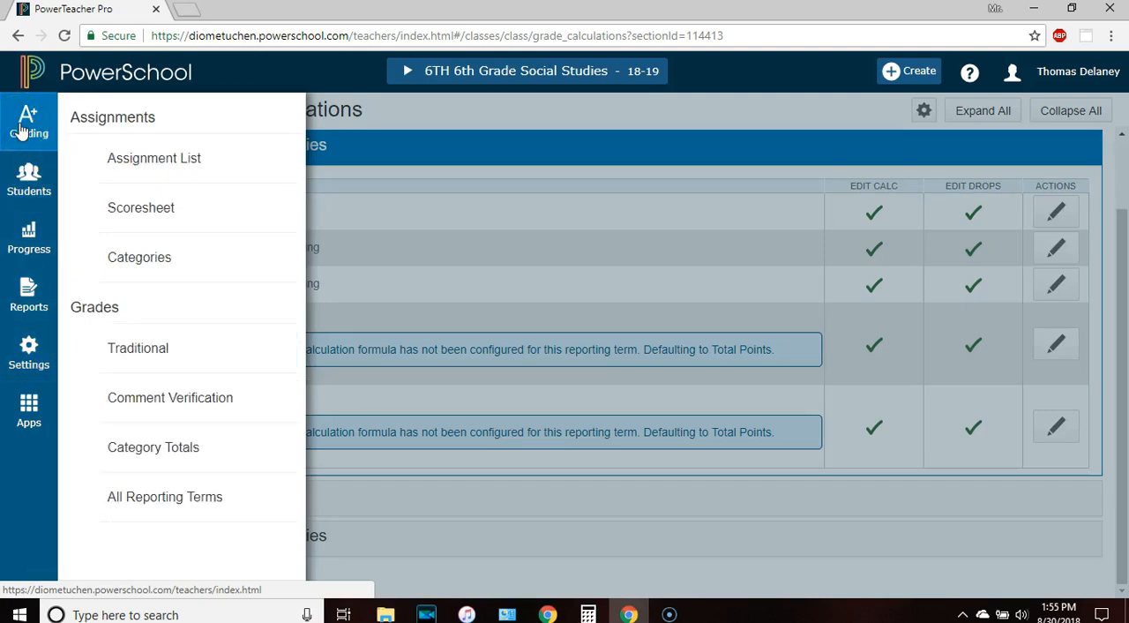
pyautogui.click(143, 260)
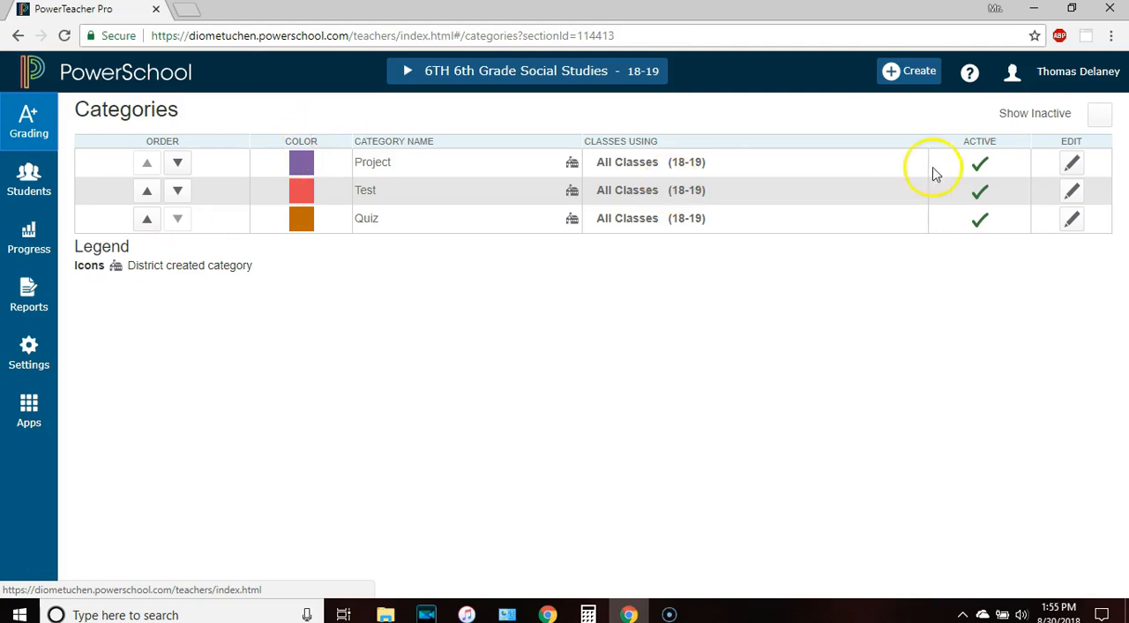
pyautogui.click(1097, 118)
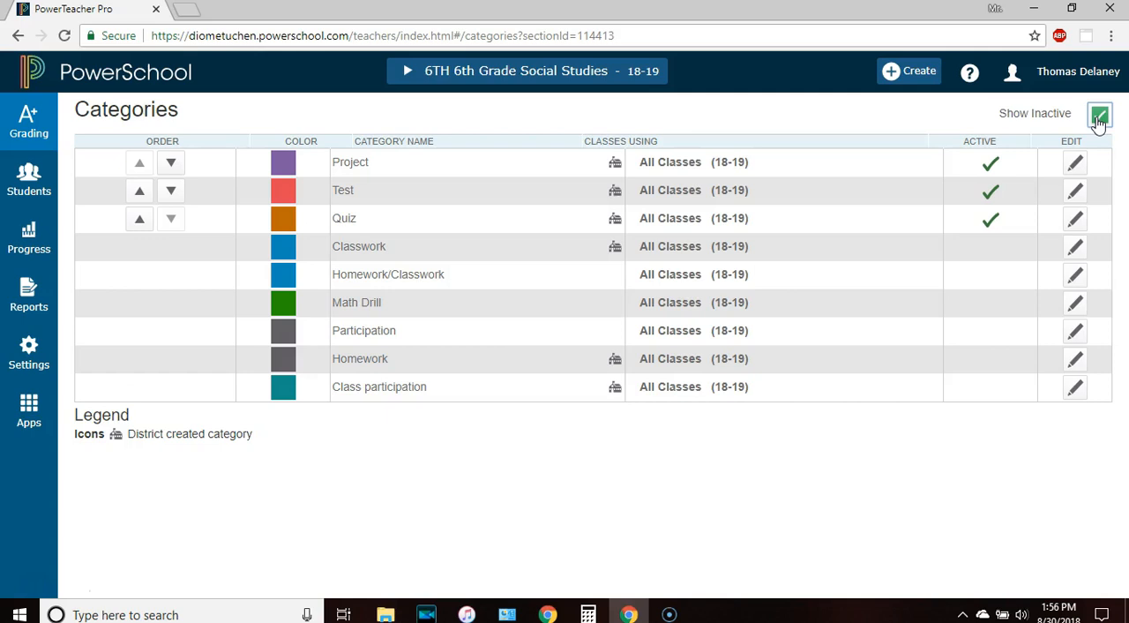
pyautogui.click(1098, 118)
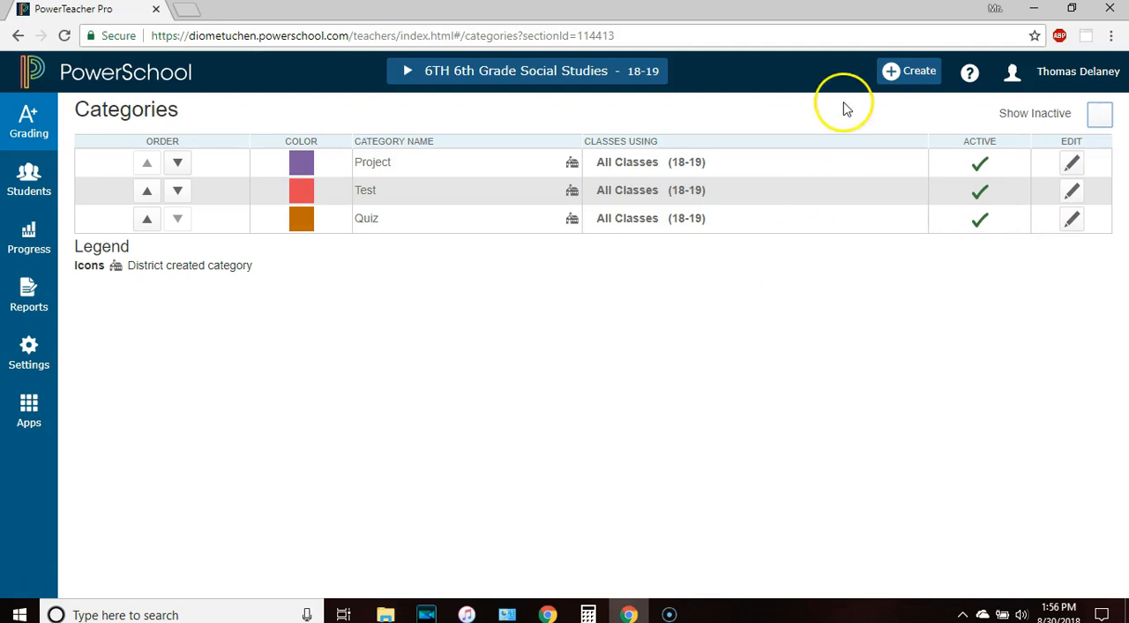
# Start creating a new category and name it Science Lab
pyautogui.click(910, 78)
pyautogui.click(860, 166)
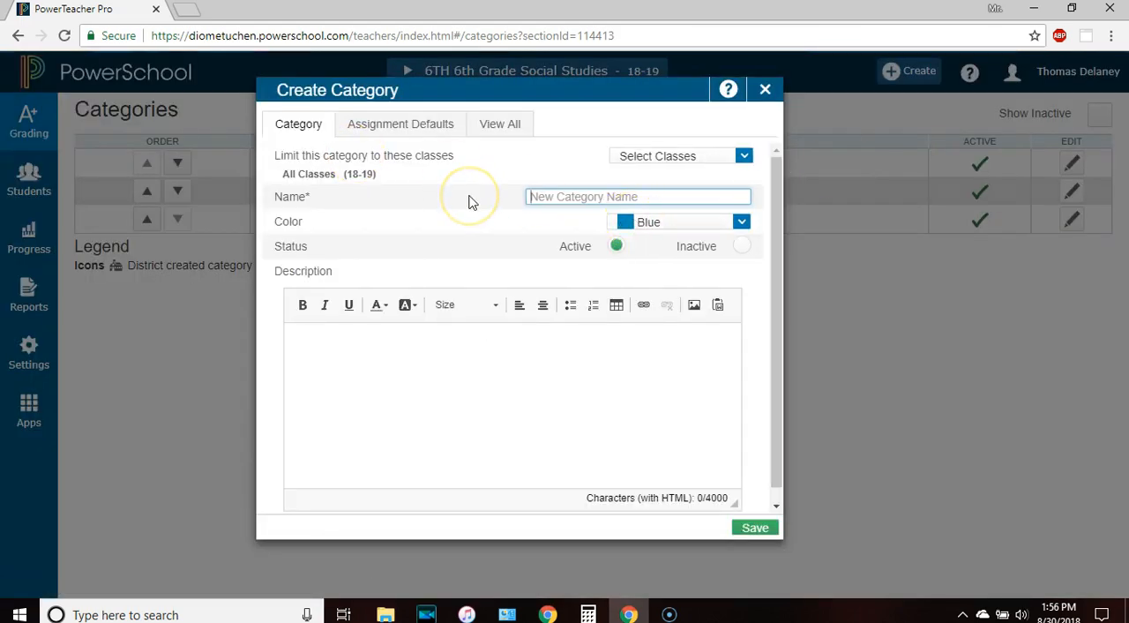
pyautogui.click(541, 204)
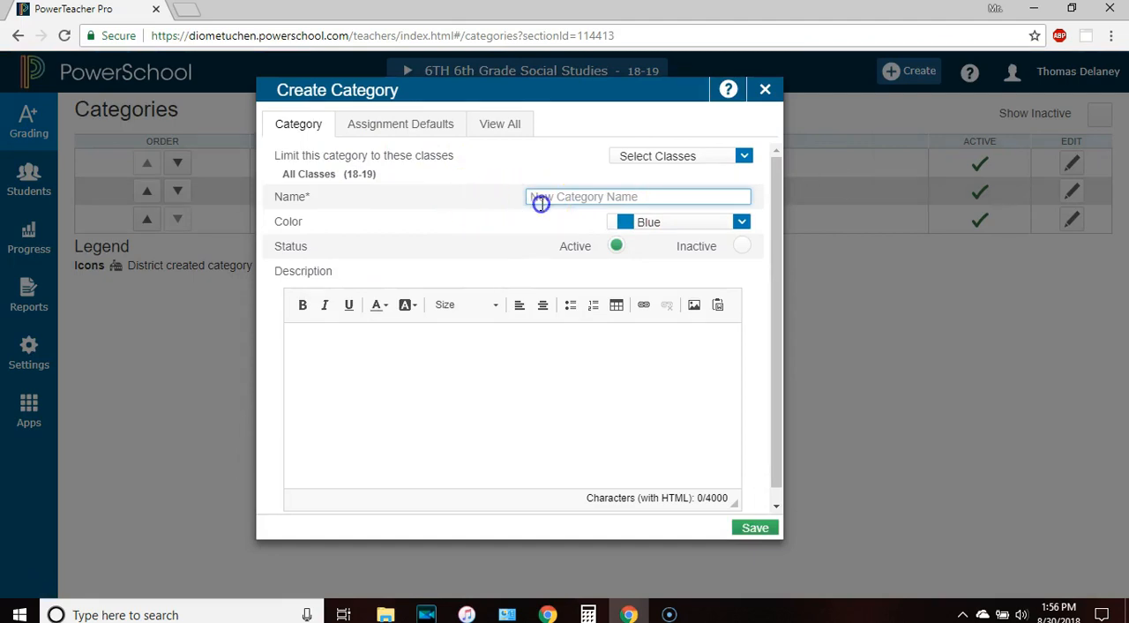
pyautogui.write('Science Lab')
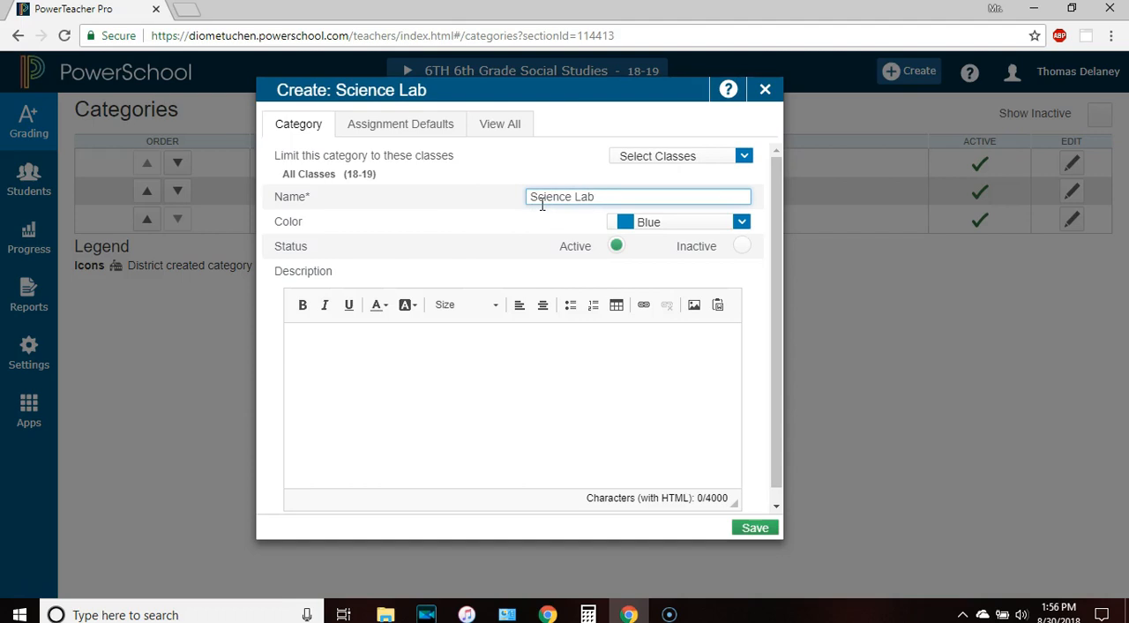
# Select 6TH 6th Grade Social Studies and all Other Classes as the classes for the Science Lab category
pyautogui.click(638, 162)
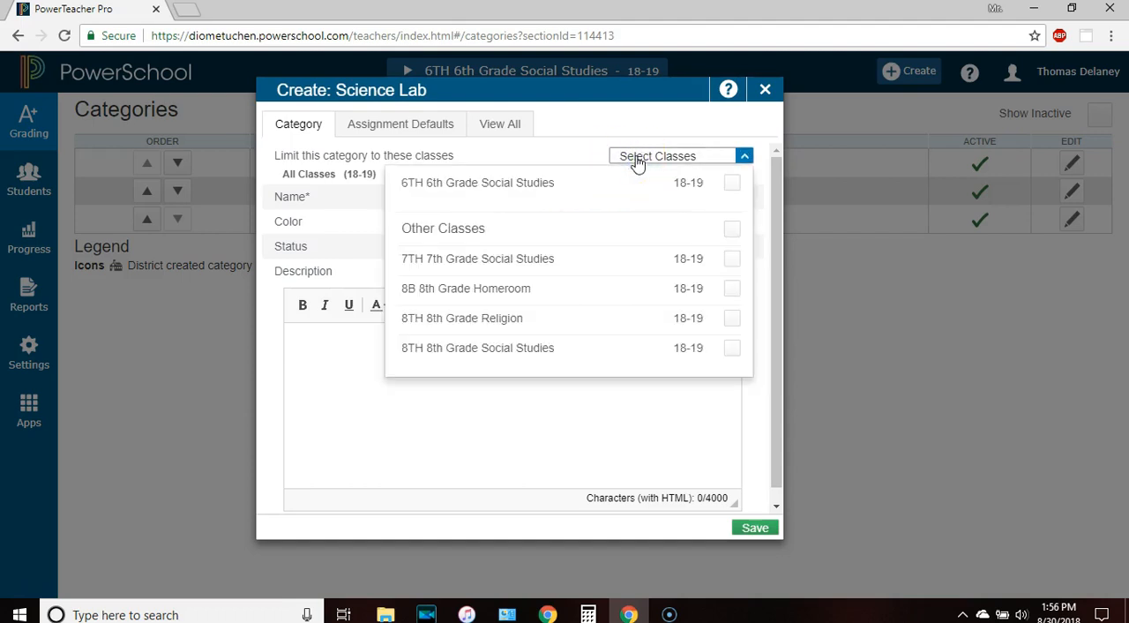
pyautogui.click(732, 183)
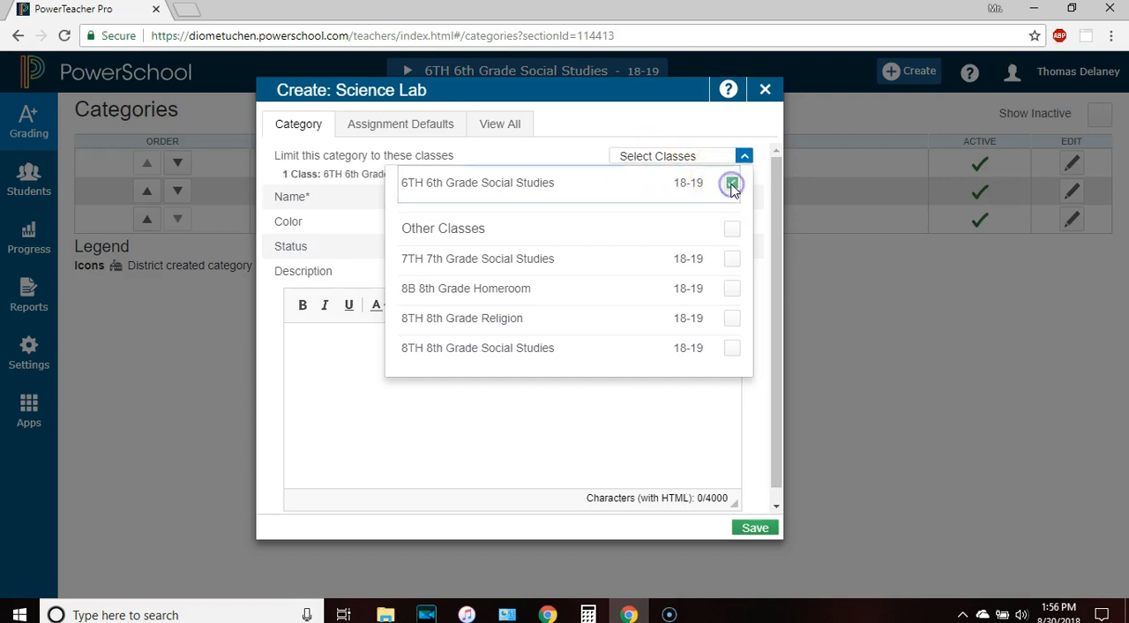
pyautogui.click(733, 230)
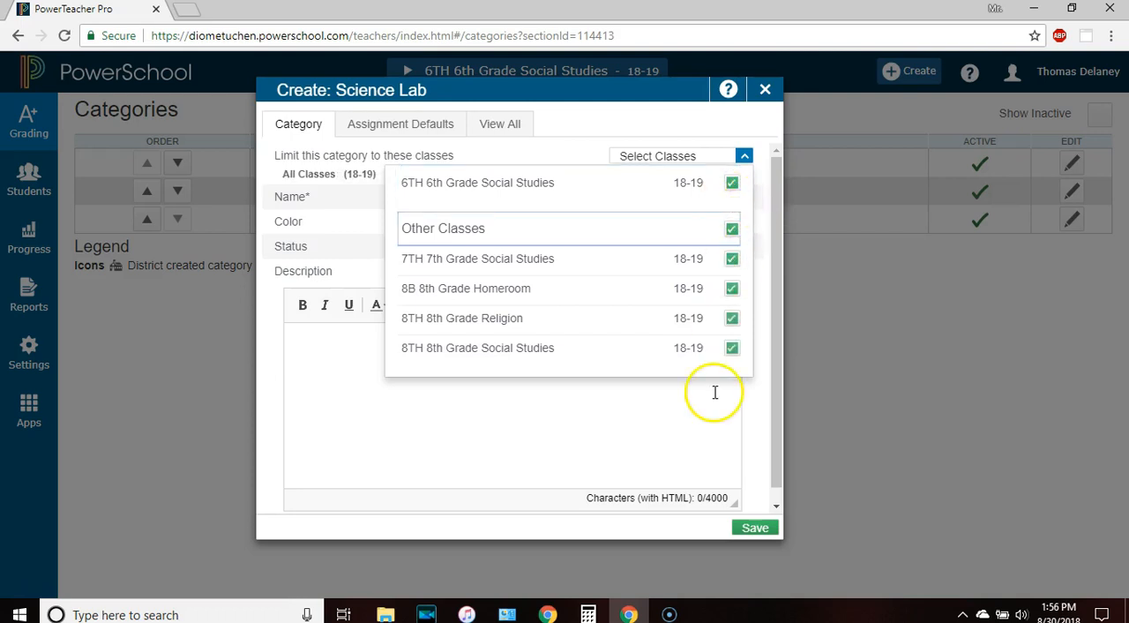
# Save the new Science Lab category, reopen it for editing and change its color to Green
pyautogui.click(750, 530)
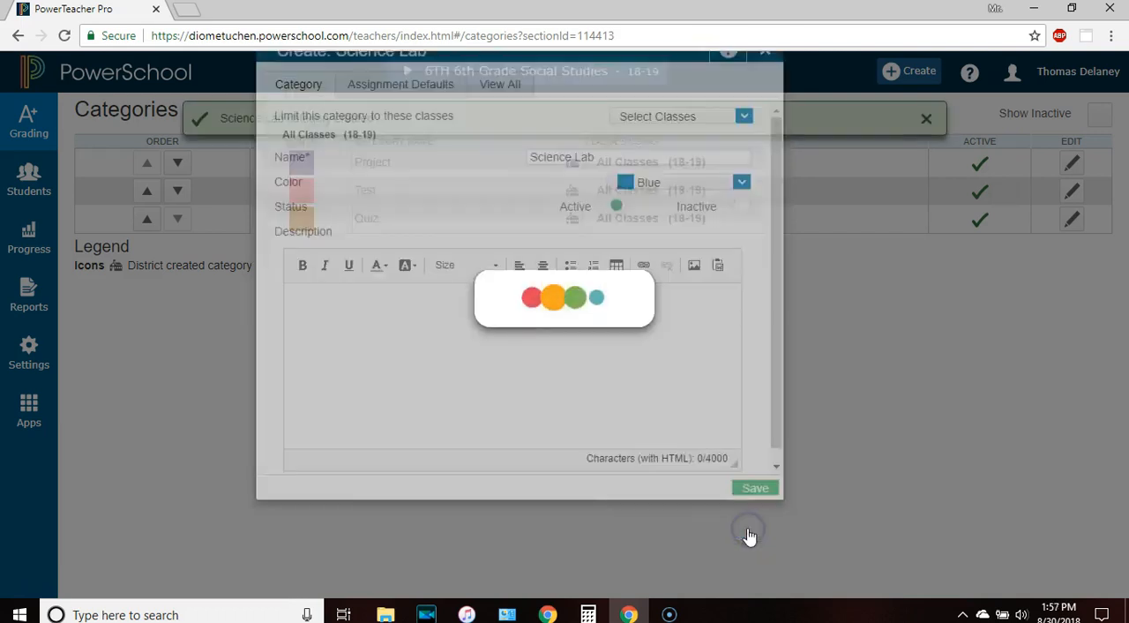
pyautogui.click(1072, 248)
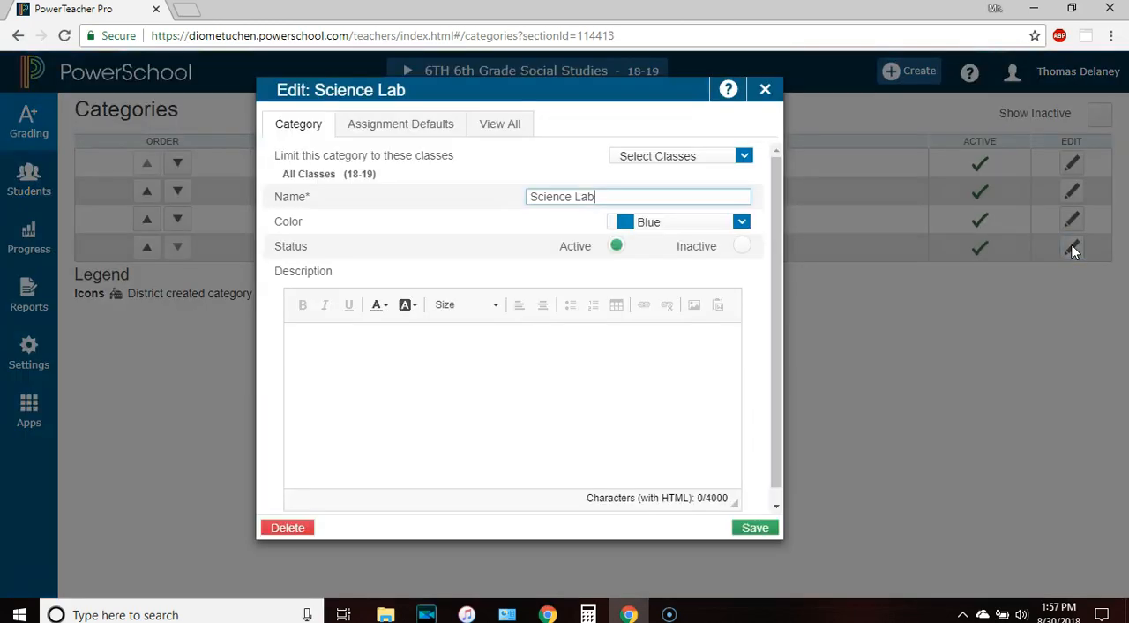
pyautogui.click(733, 225)
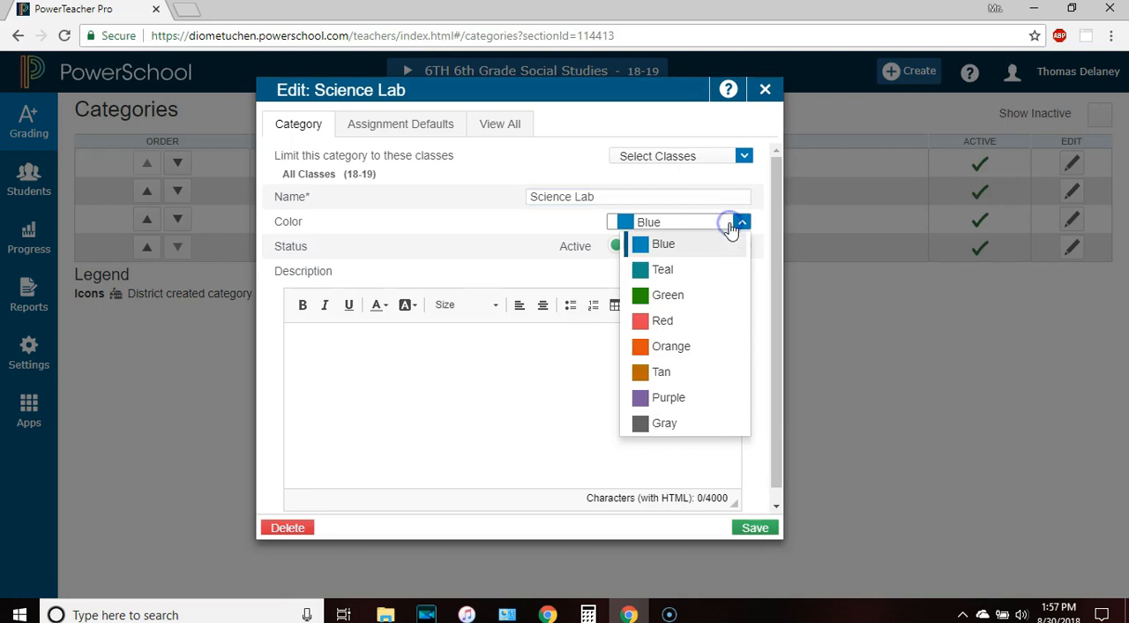
pyautogui.click(664, 300)
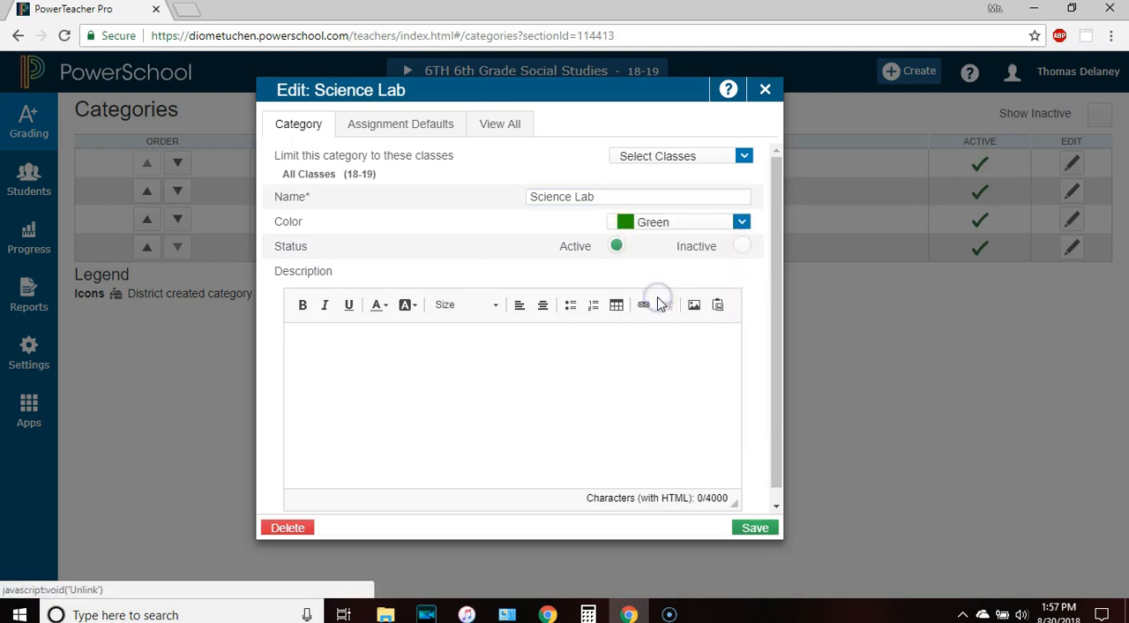
pyautogui.click(539, 241)
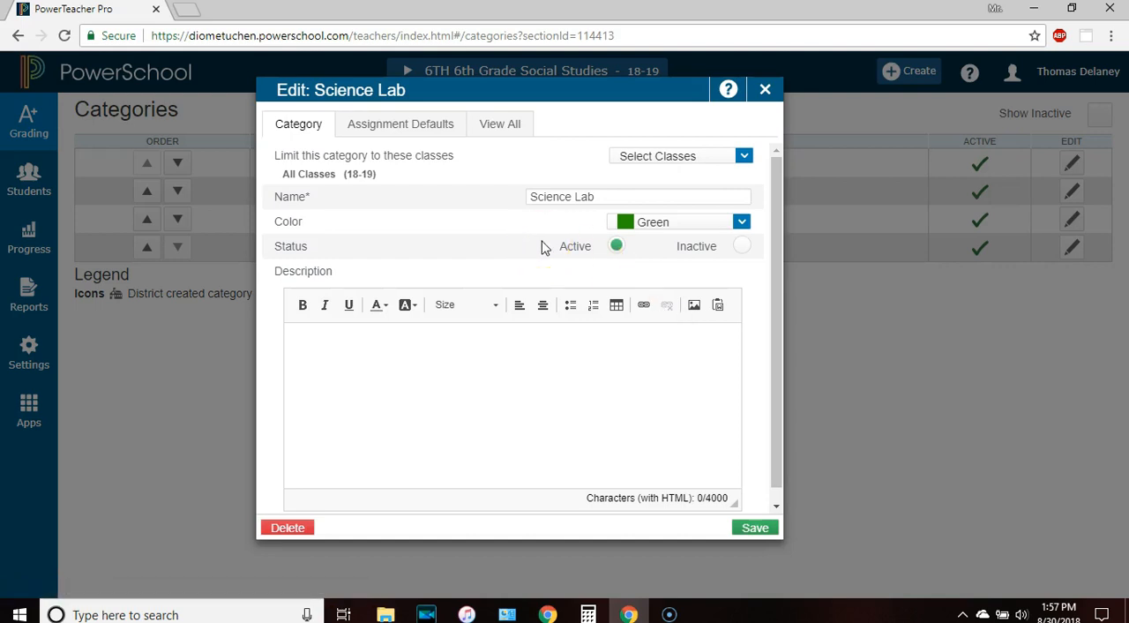
pyautogui.click(428, 383)
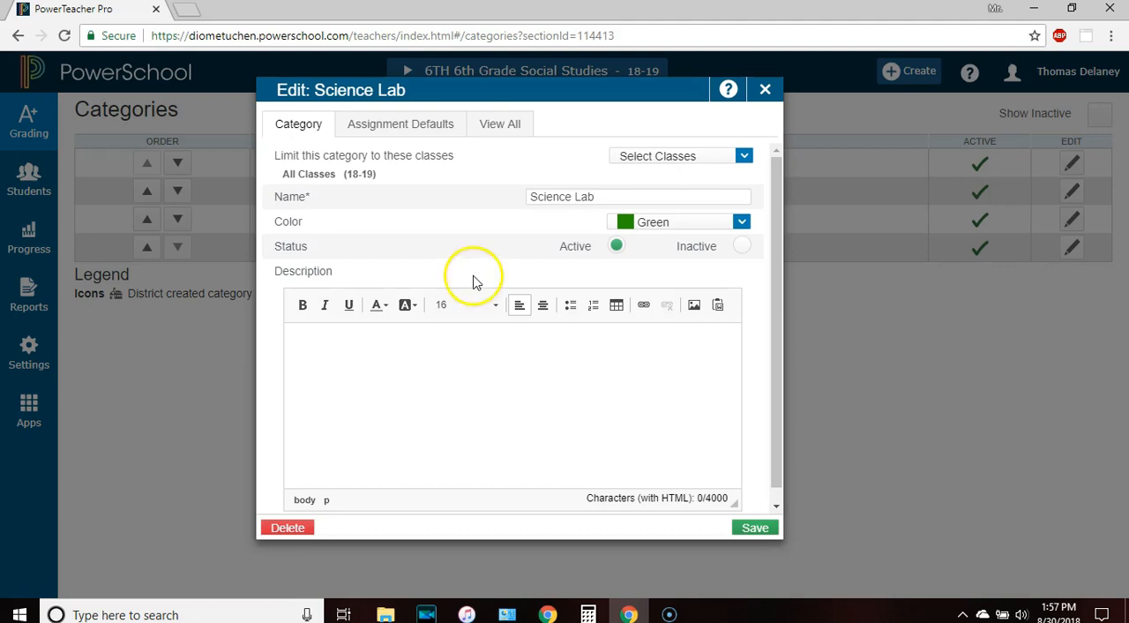
# Set the Science Lab assignment defaults to the Points score type with 100 score entry points
pyautogui.click(391, 127)
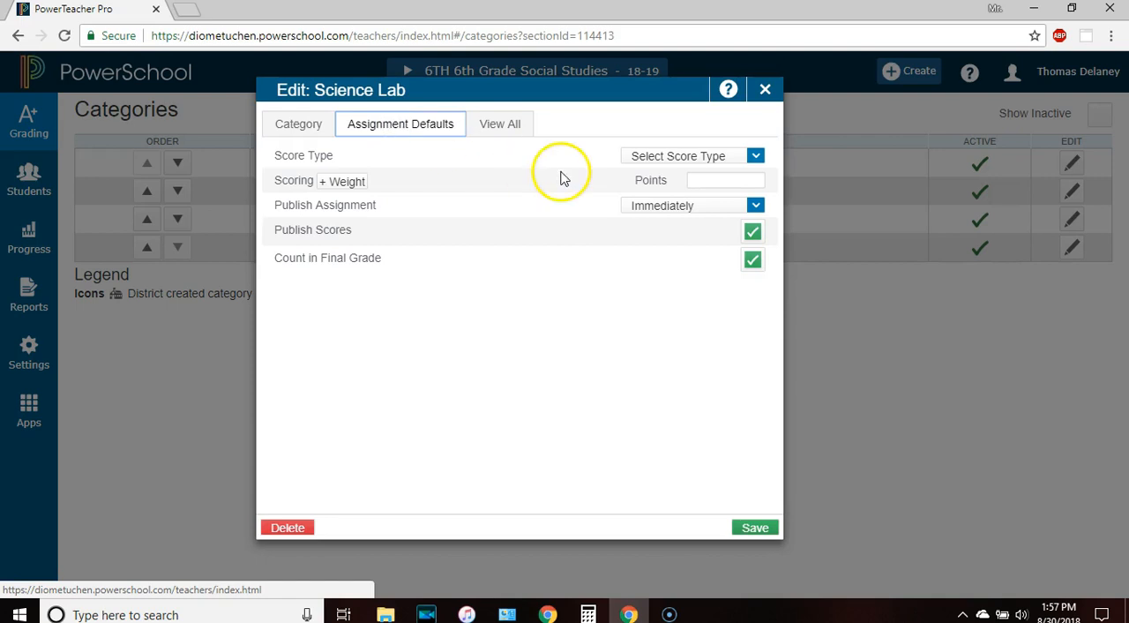
pyautogui.click(660, 156)
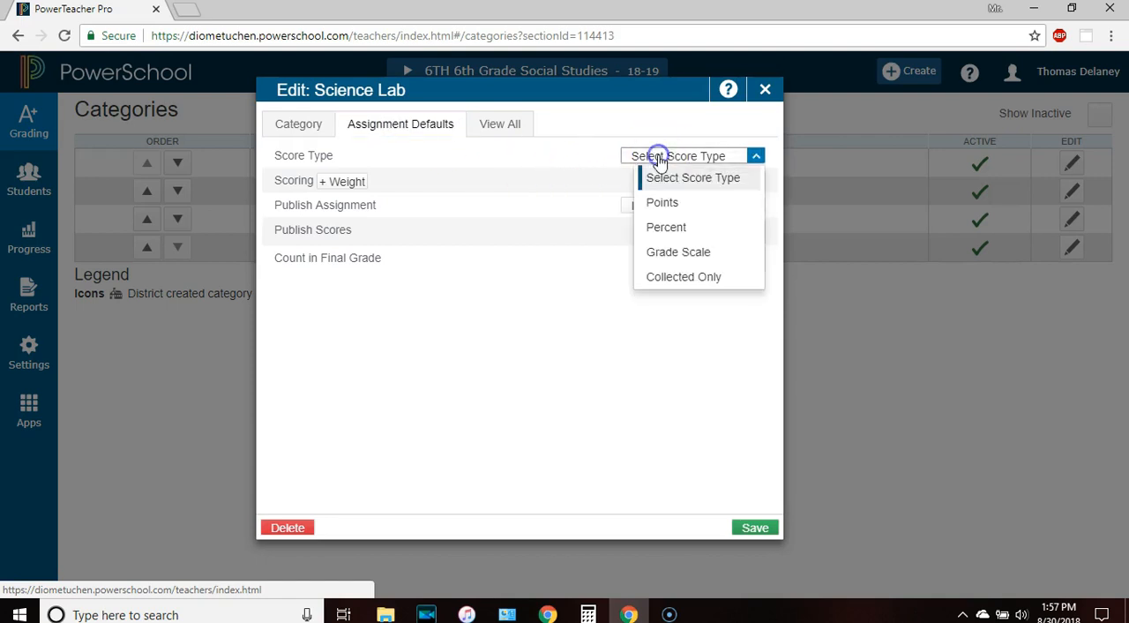
pyautogui.click(664, 206)
pyautogui.click(723, 182)
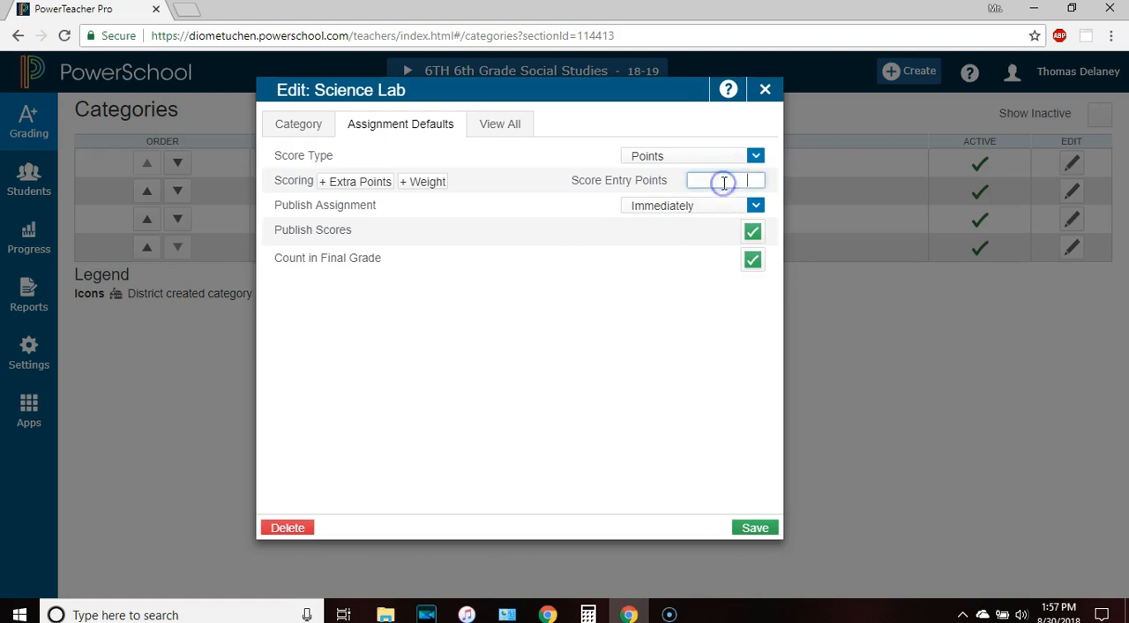
pyautogui.write('100')
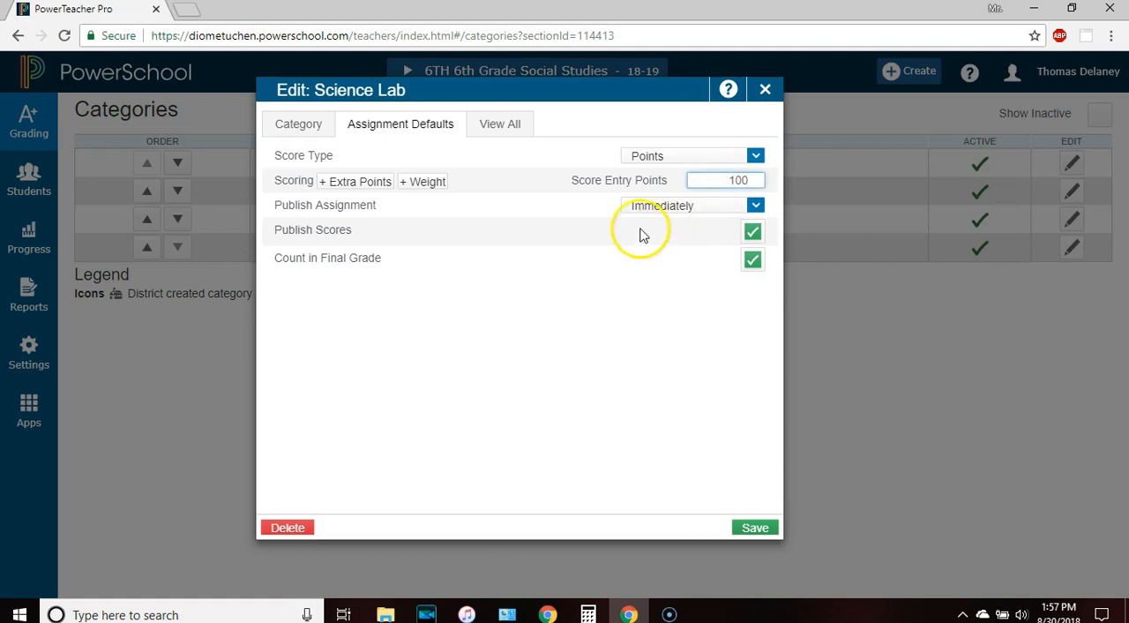
# Review the overview of all categories and the Science Lab settings, and save the updated category
pyautogui.click(504, 124)
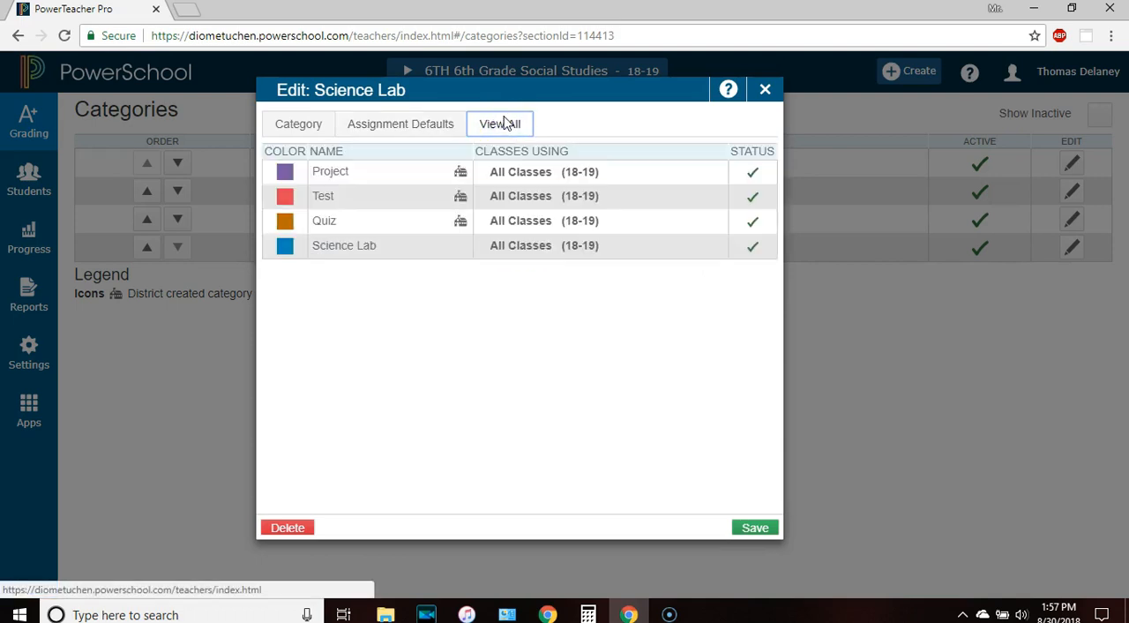
pyautogui.click(399, 121)
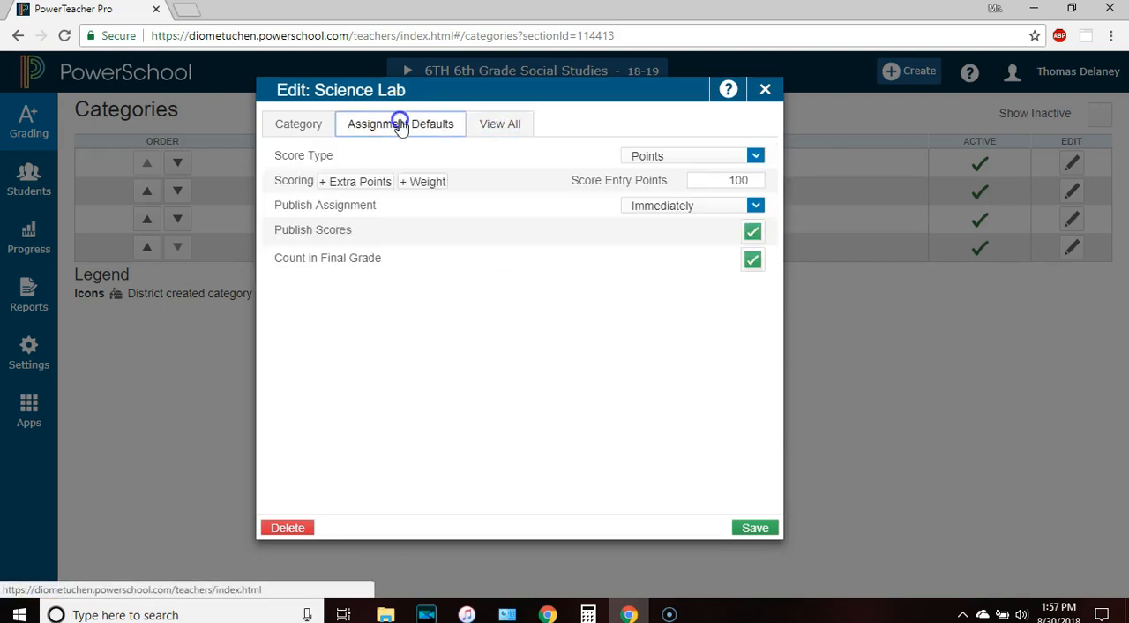
pyautogui.click(292, 131)
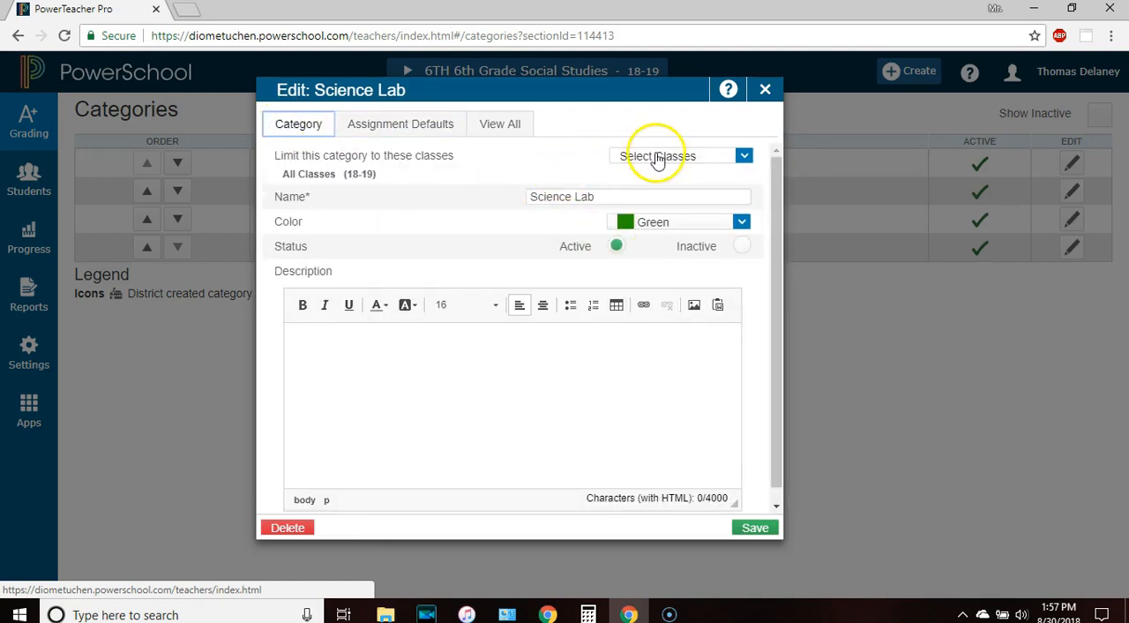
pyautogui.click(409, 120)
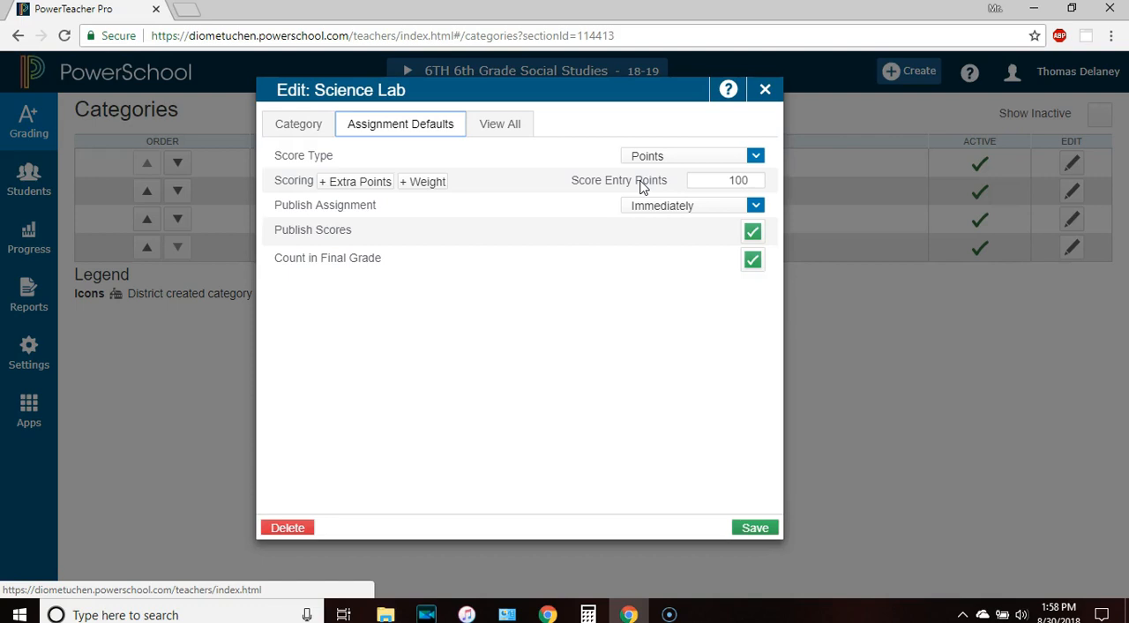
pyautogui.click(598, 218)
pyautogui.click(752, 527)
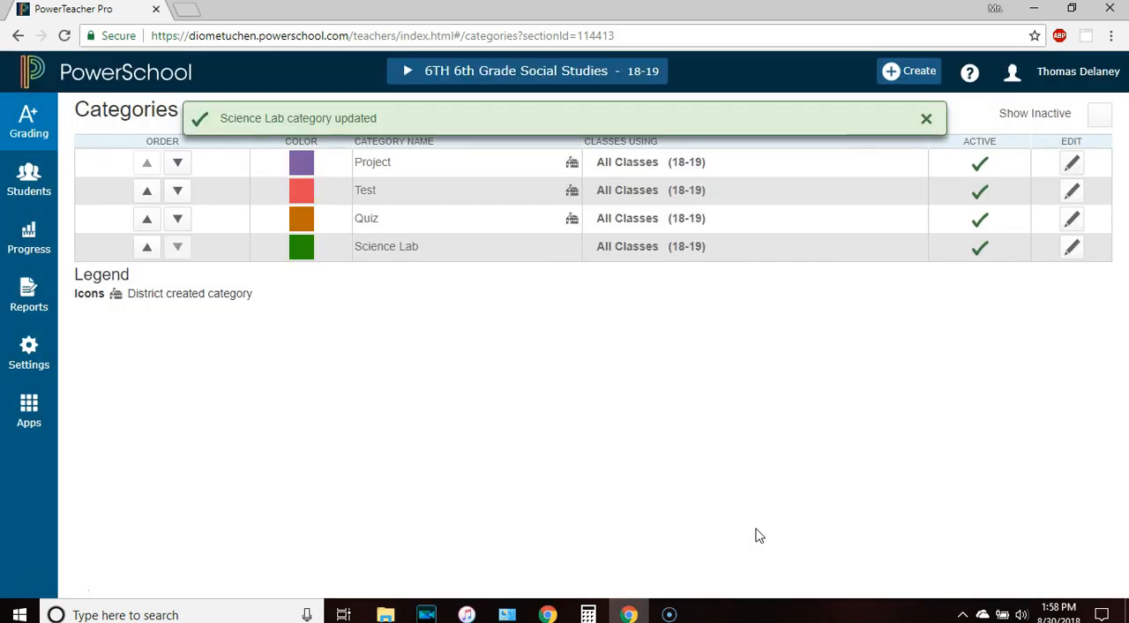
# Open the district-created Project category to view its settings and close it without changes
pyautogui.click(1072, 163)
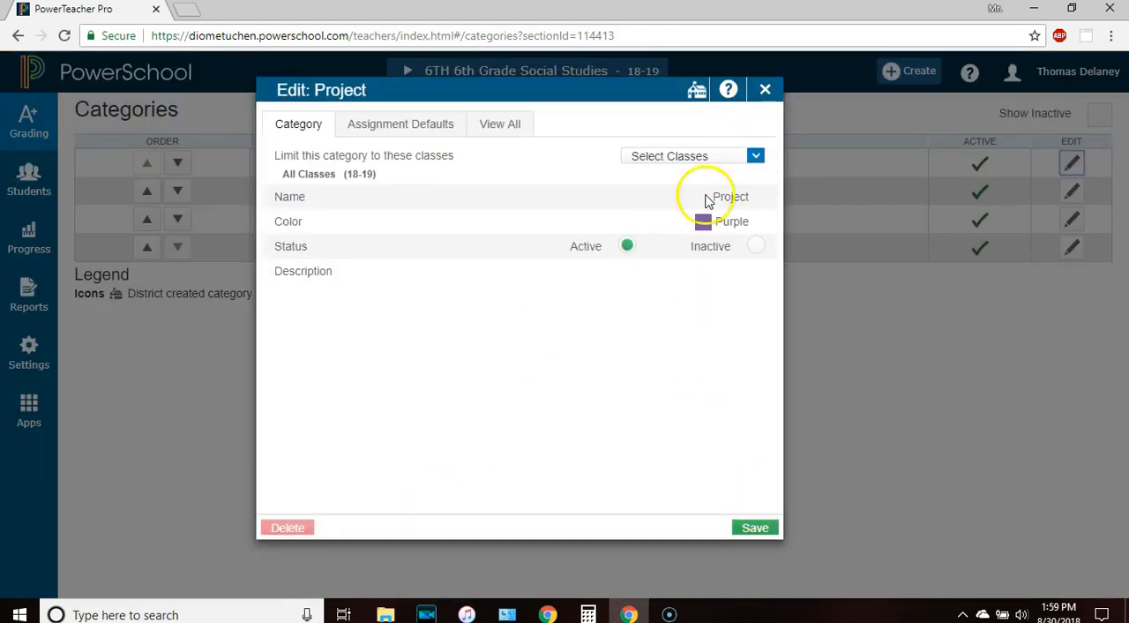
pyautogui.click(761, 91)
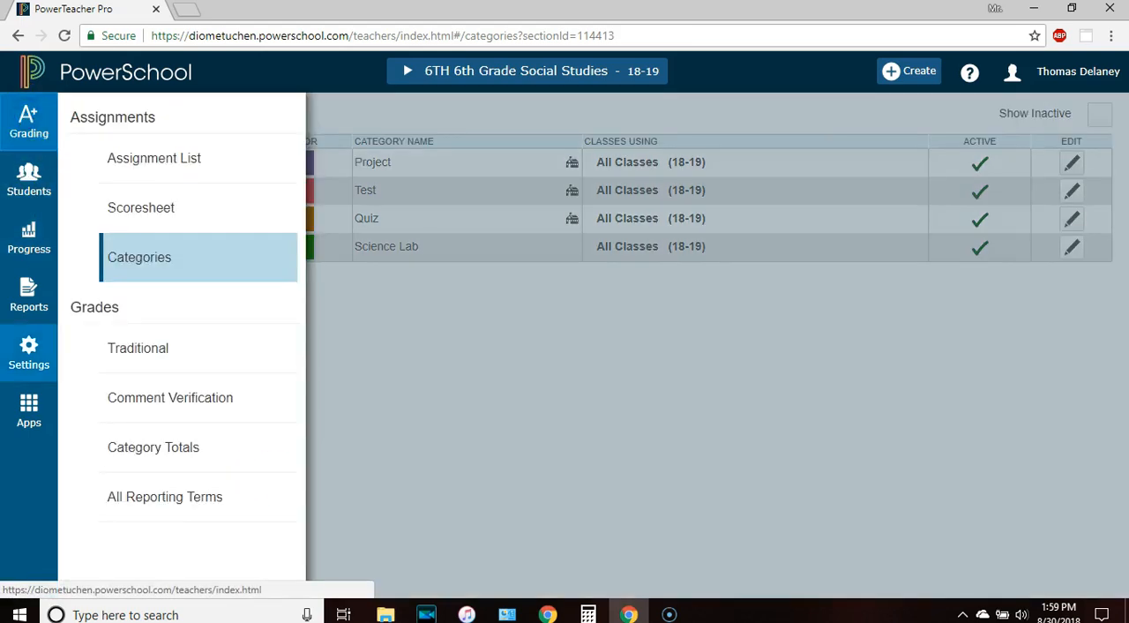
# Open the Traditional Grade Calculations settings and edit the Q3 reporting term for 6TH 6th Grade Social Studies
pyautogui.click(28, 352)
pyautogui.click(131, 363)
pyautogui.click(130, 358)
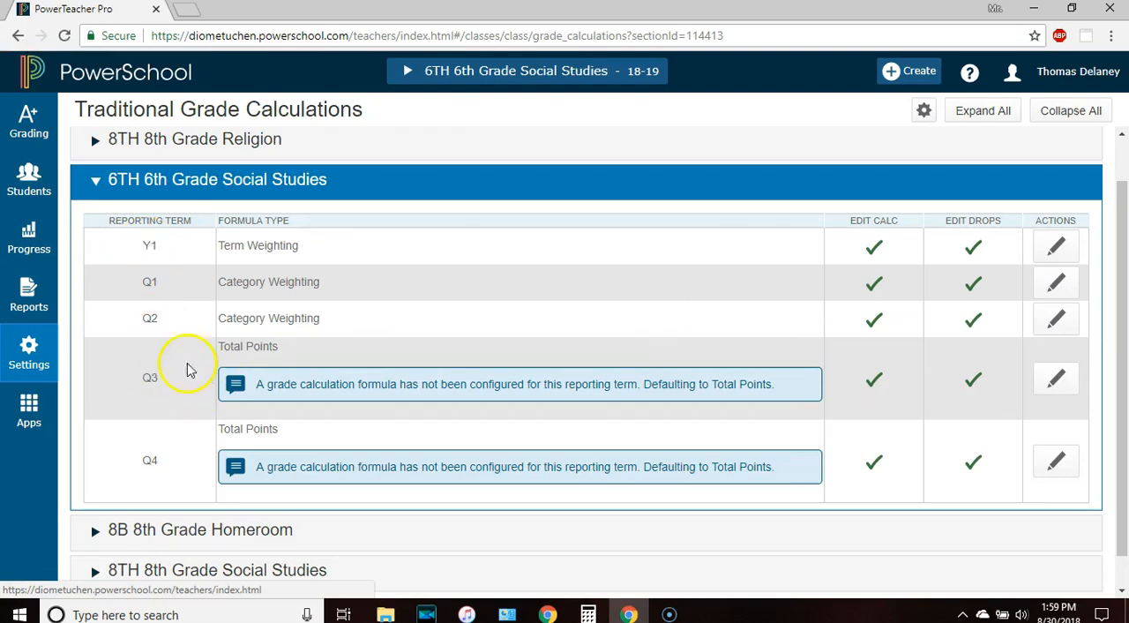
pyautogui.click(1055, 379)
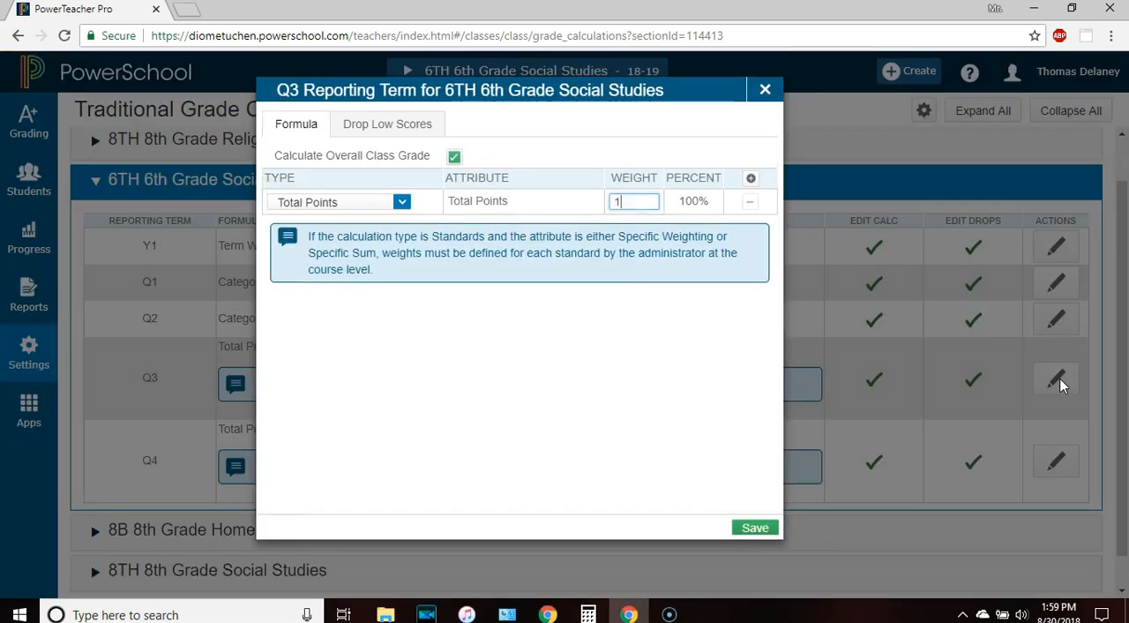
pyautogui.click(726, 318)
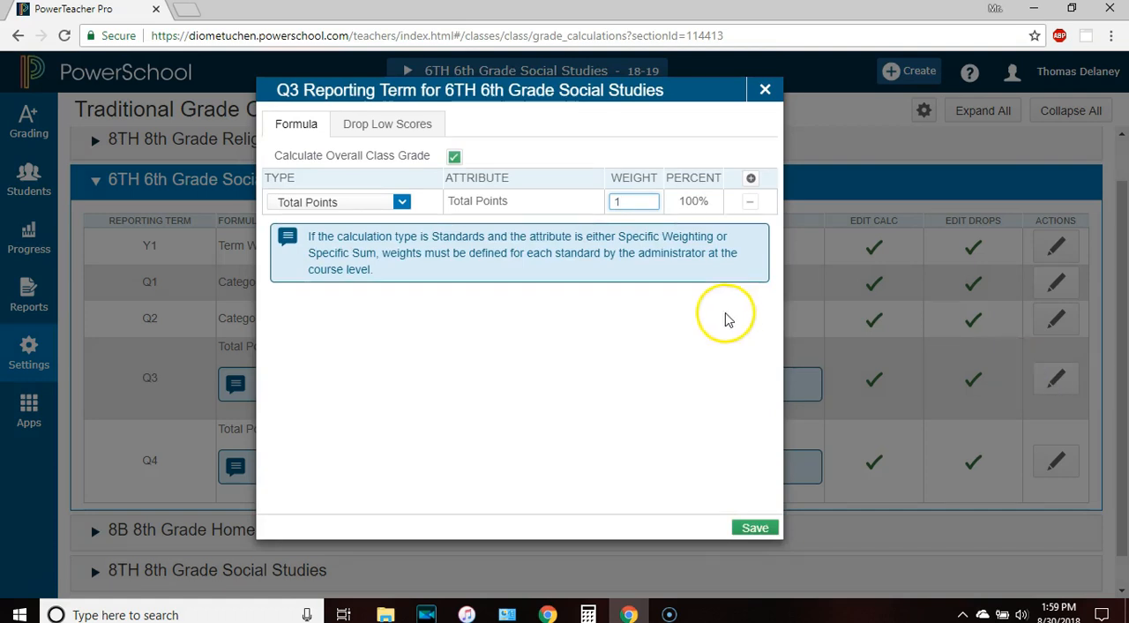
# Build the Q3 formula from three Category Weighting rows for Project, Test and Quiz
pyautogui.click(399, 201)
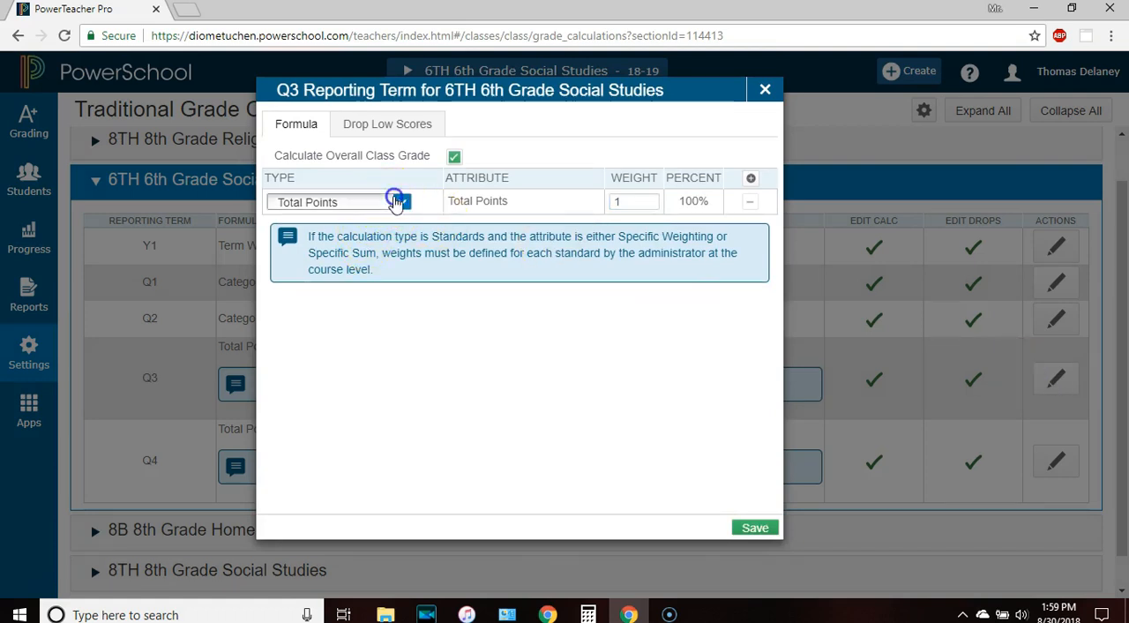
pyautogui.click(357, 273)
pyautogui.click(753, 178)
pyautogui.click(400, 227)
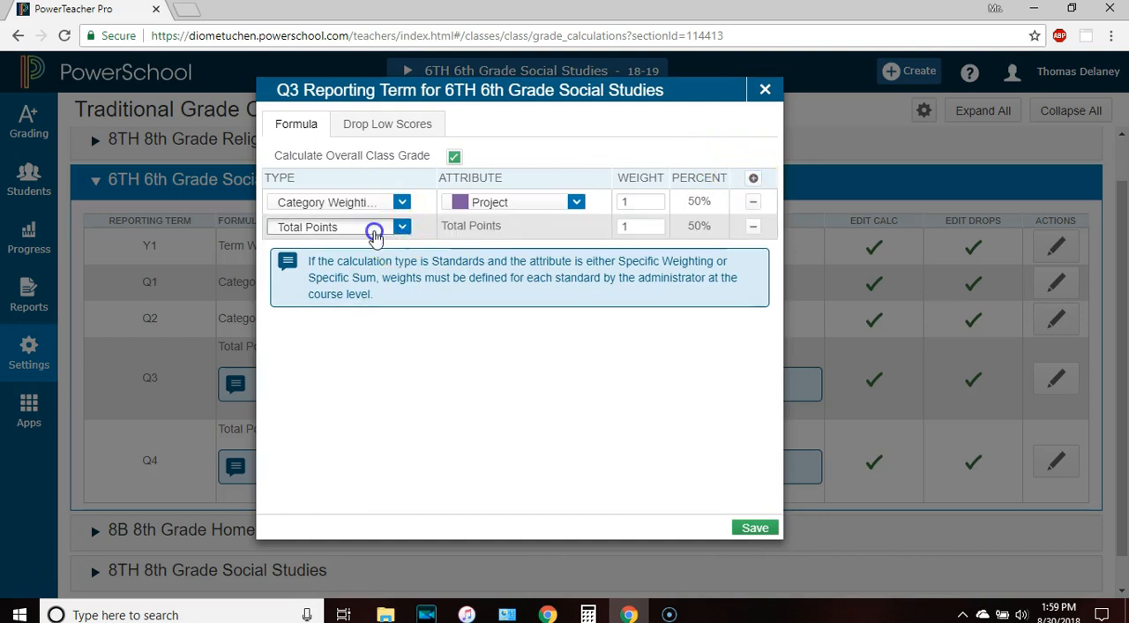
pyautogui.click(349, 300)
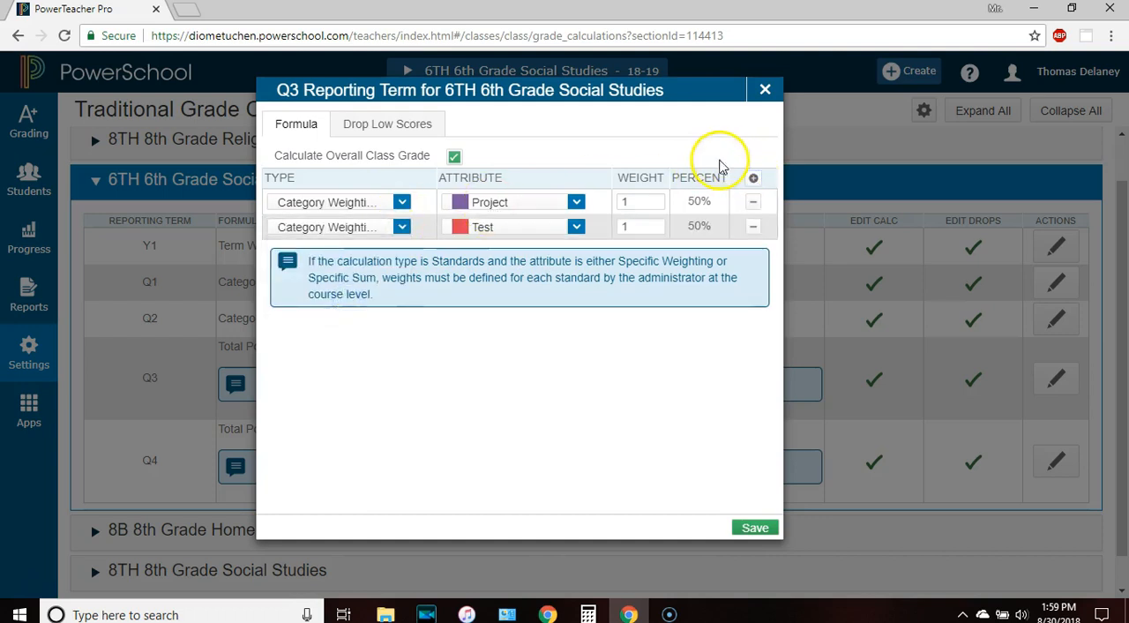
pyautogui.click(753, 178)
pyautogui.click(300, 253)
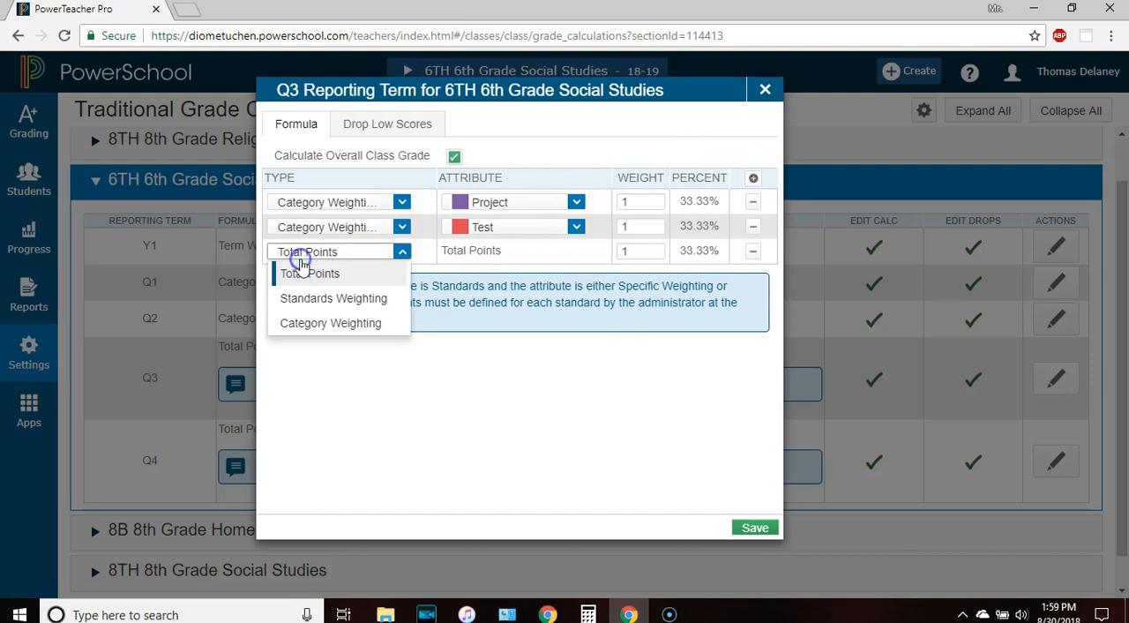
pyautogui.click(300, 321)
# Set the Q3 category weights to 40 for Project, 30 for Test and 30 for Quiz
pyautogui.doubleClick(635, 202)
pyautogui.write('40')
pyautogui.doubleClick(636, 227)
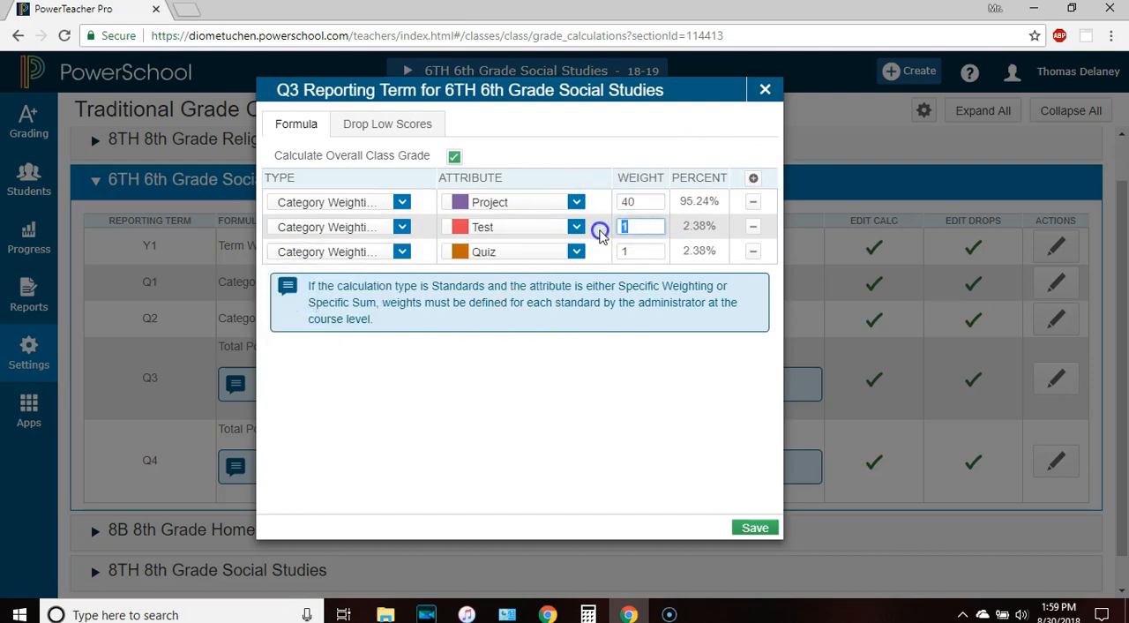
pyautogui.write('30')
pyautogui.click(636, 253)
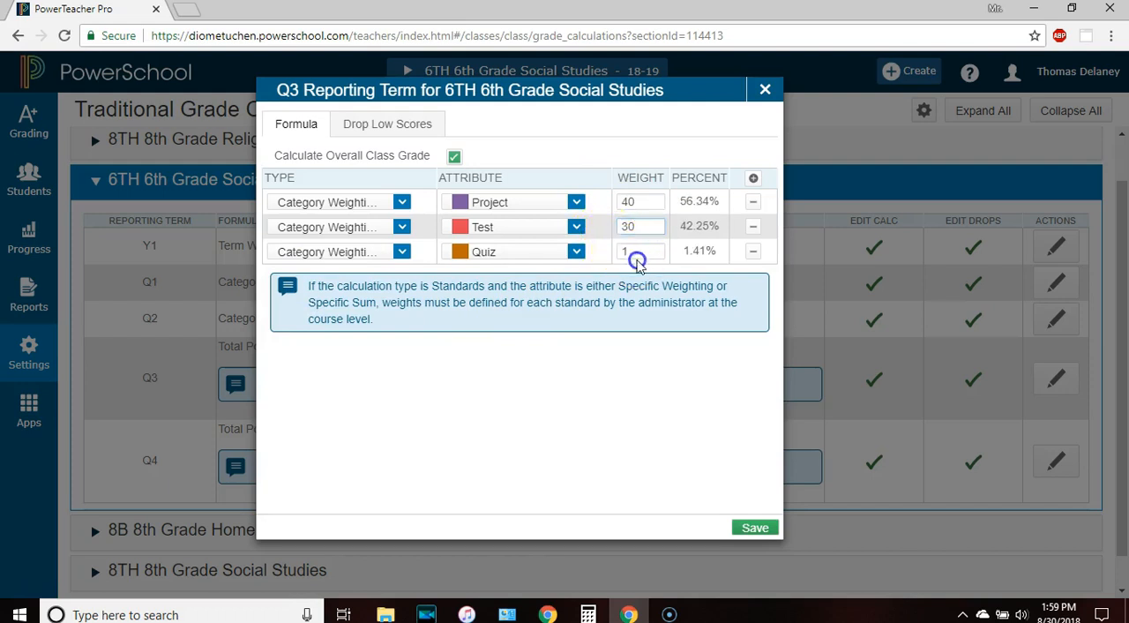
pyautogui.doubleClick(615, 251)
pyautogui.write('30')
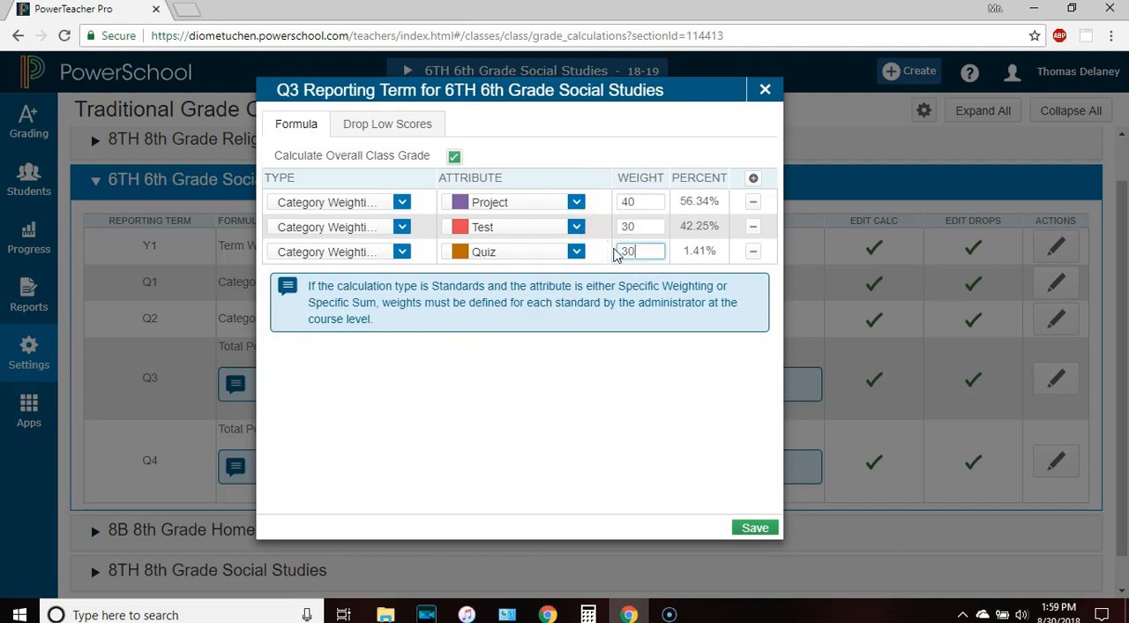
# Set the Q3 low-score rule to Drop Lowest by Category with 1 Quiz score dropped, and save the calculation
pyautogui.click(387, 124)
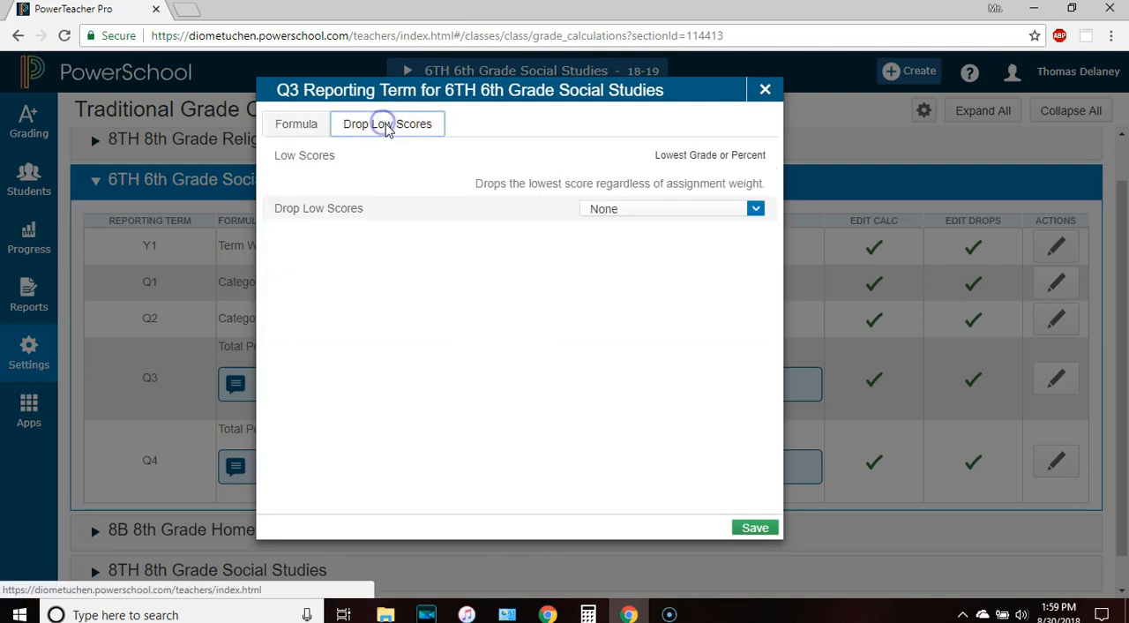
pyautogui.click(620, 209)
pyautogui.click(622, 282)
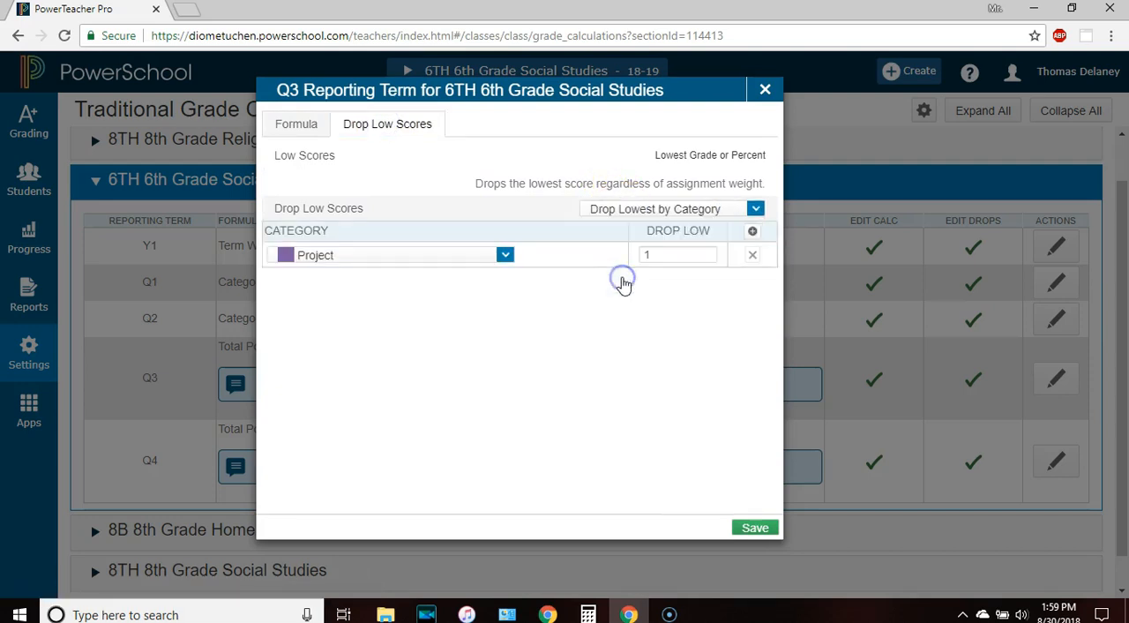
pyautogui.click(379, 254)
pyautogui.click(344, 328)
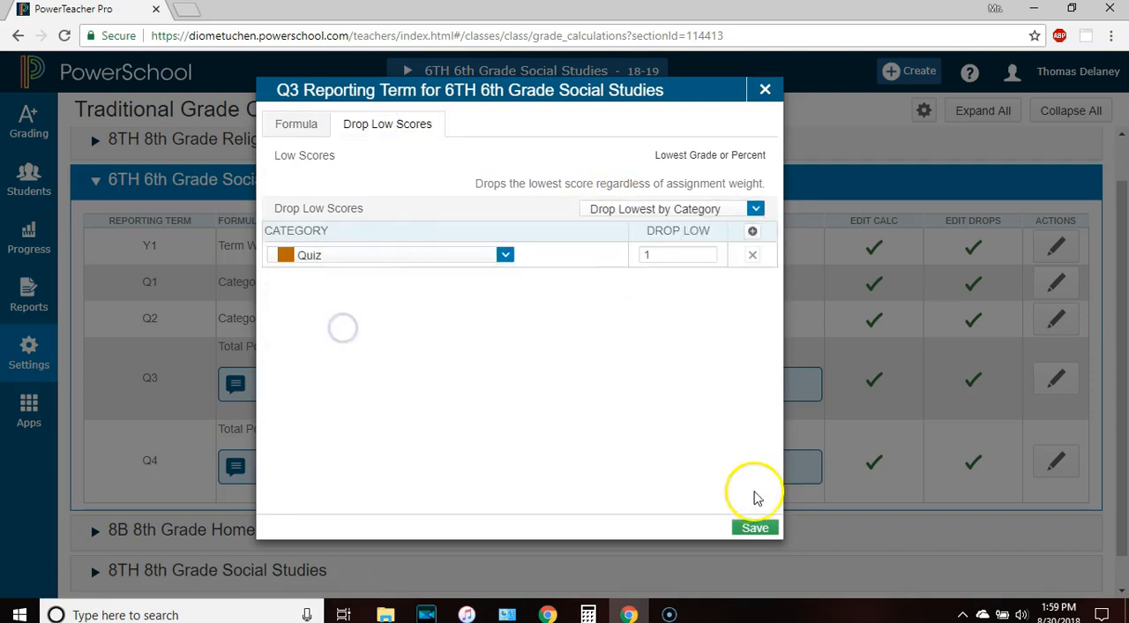
pyautogui.click(750, 529)
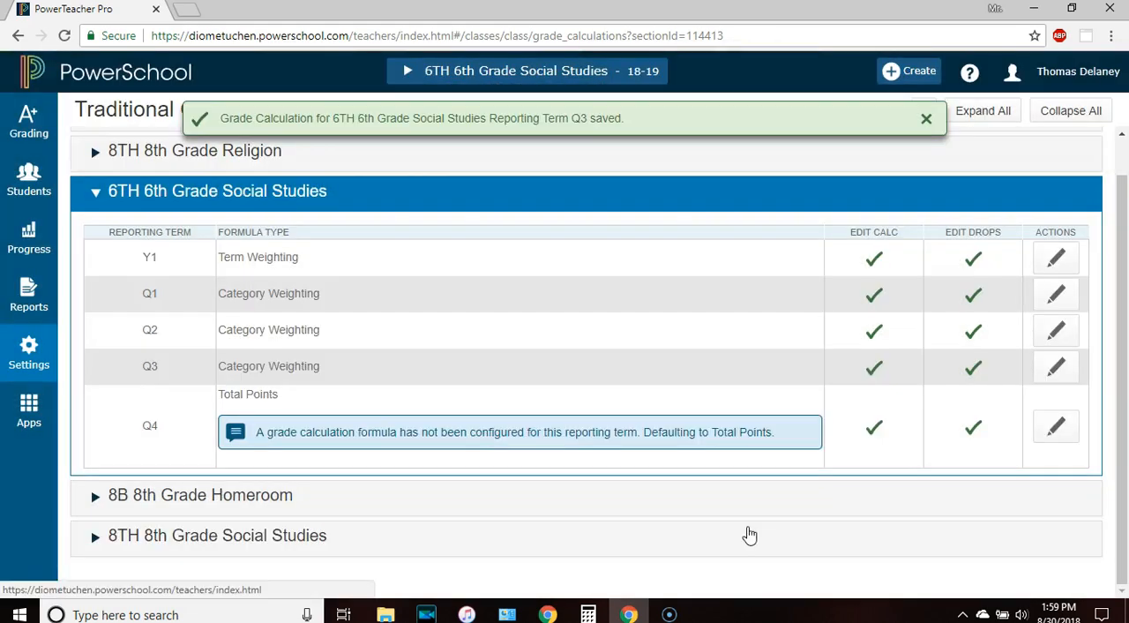